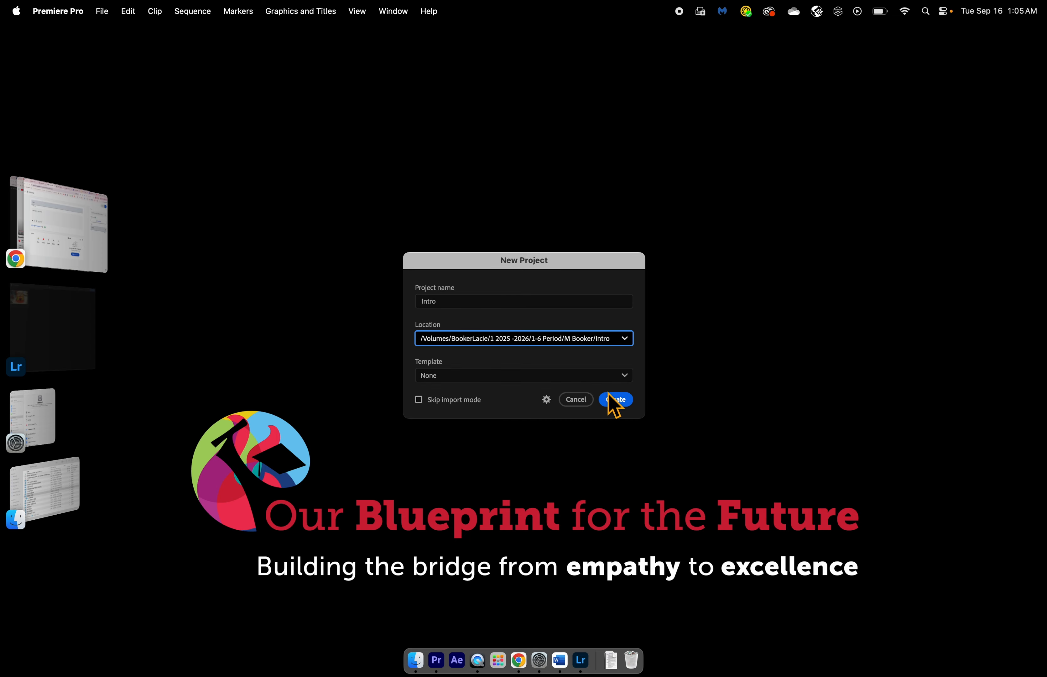
- Create the Intro project with no template and browse to the Sample Media folder for import
click(615, 401)
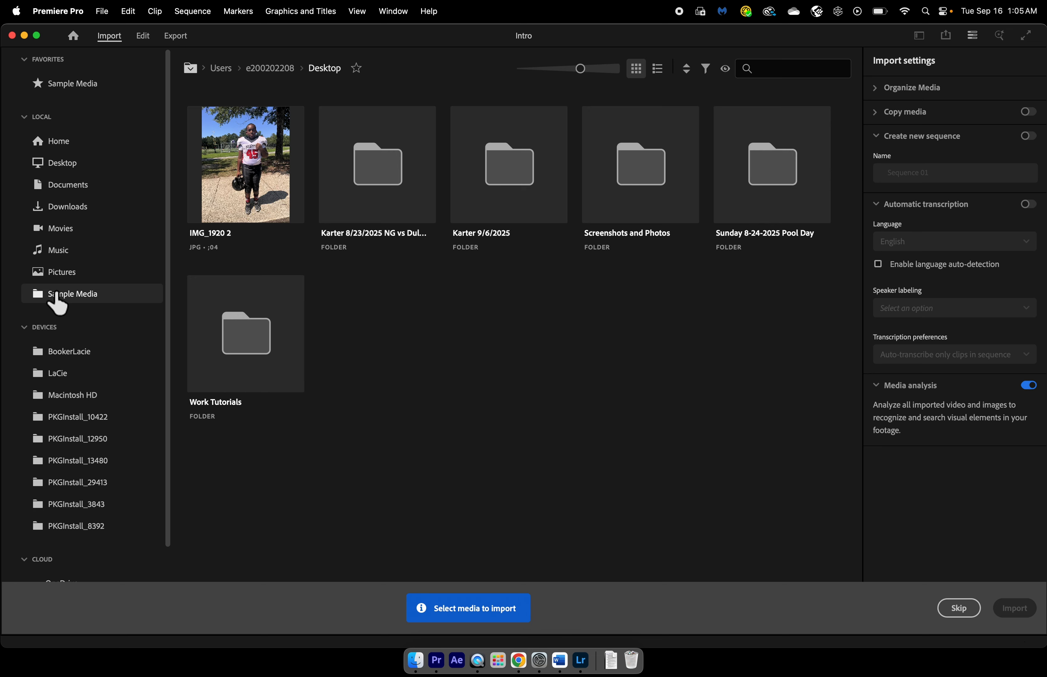
click(57, 294)
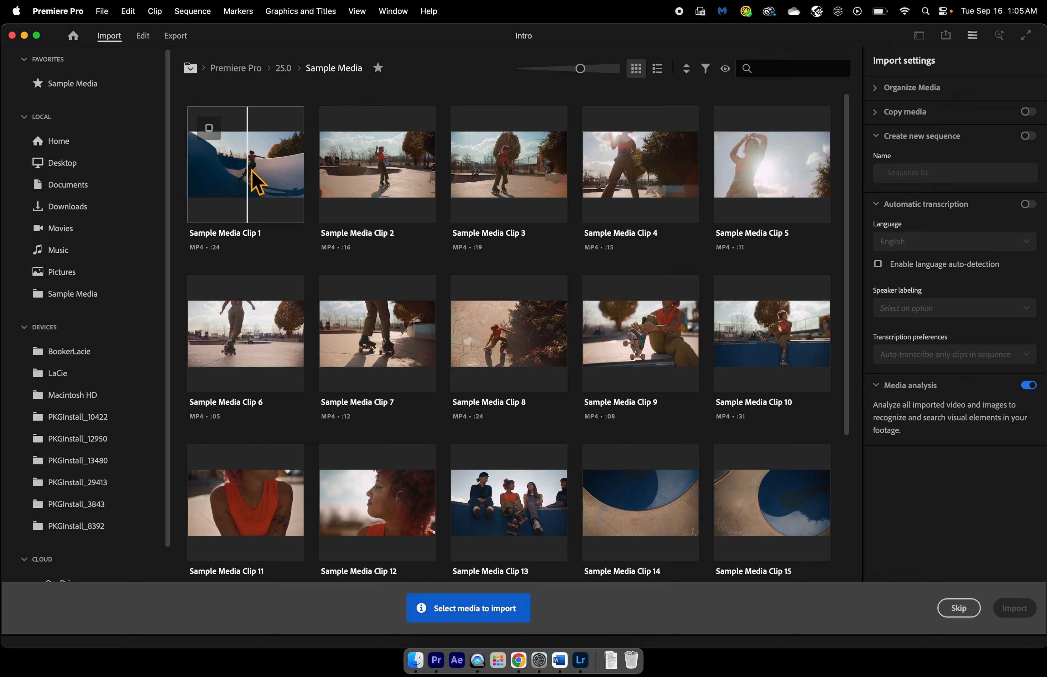
- Import Sample Media Clip 1 through Sample Media Clip 15 without creating a new sequence
click(250, 185)
click(354, 181)
click(501, 168)
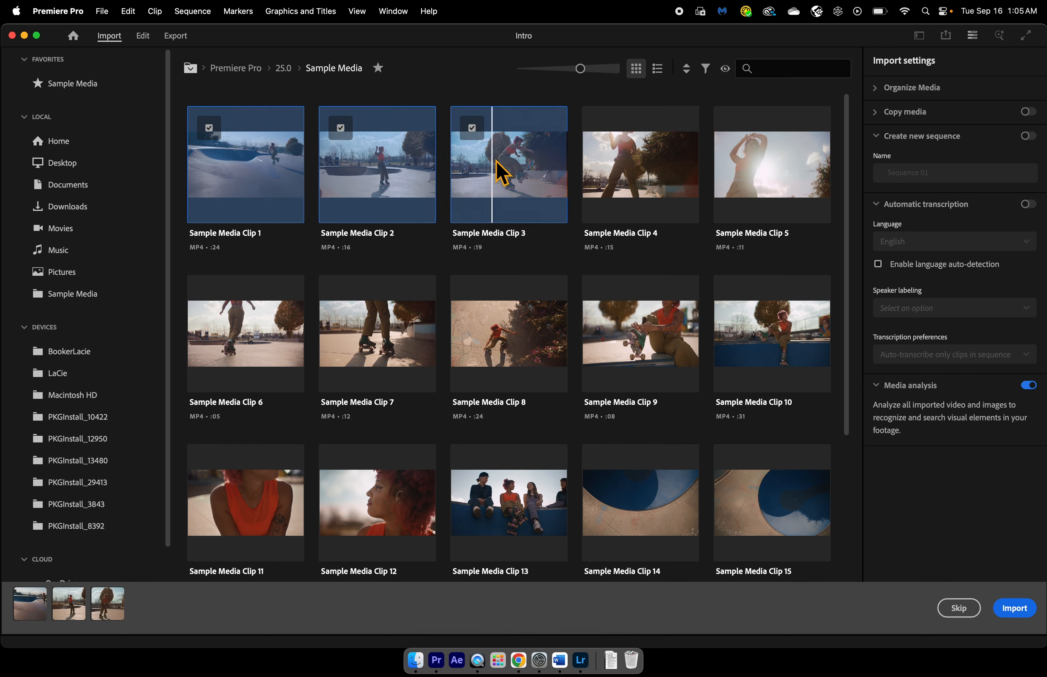
click(621, 170)
click(748, 178)
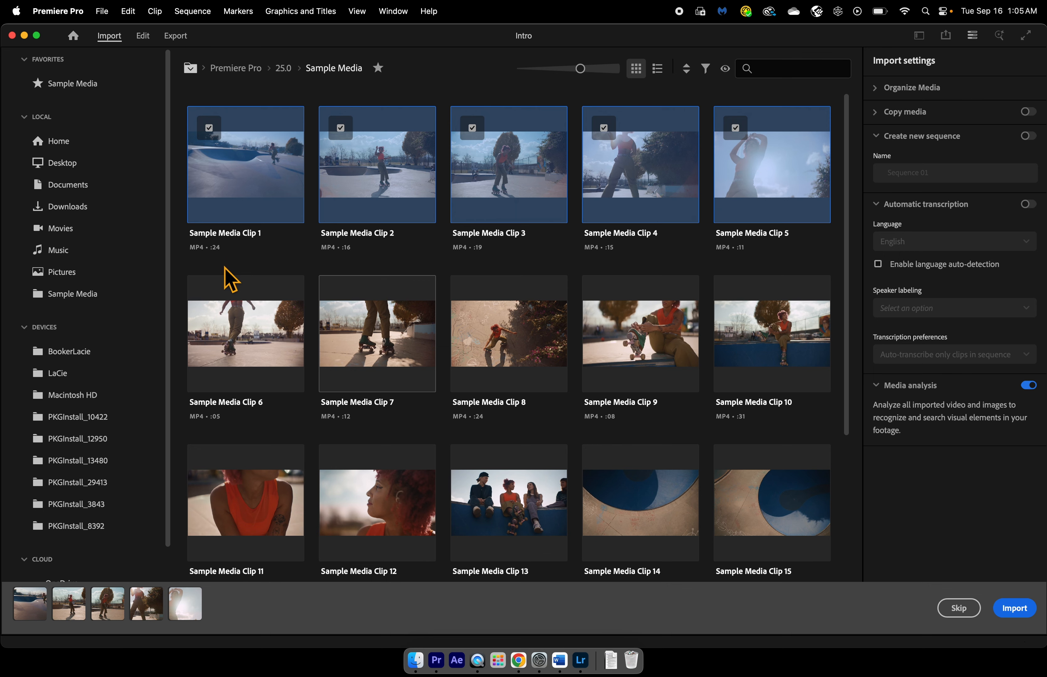
click(294, 342)
drag(295, 342, 815, 565)
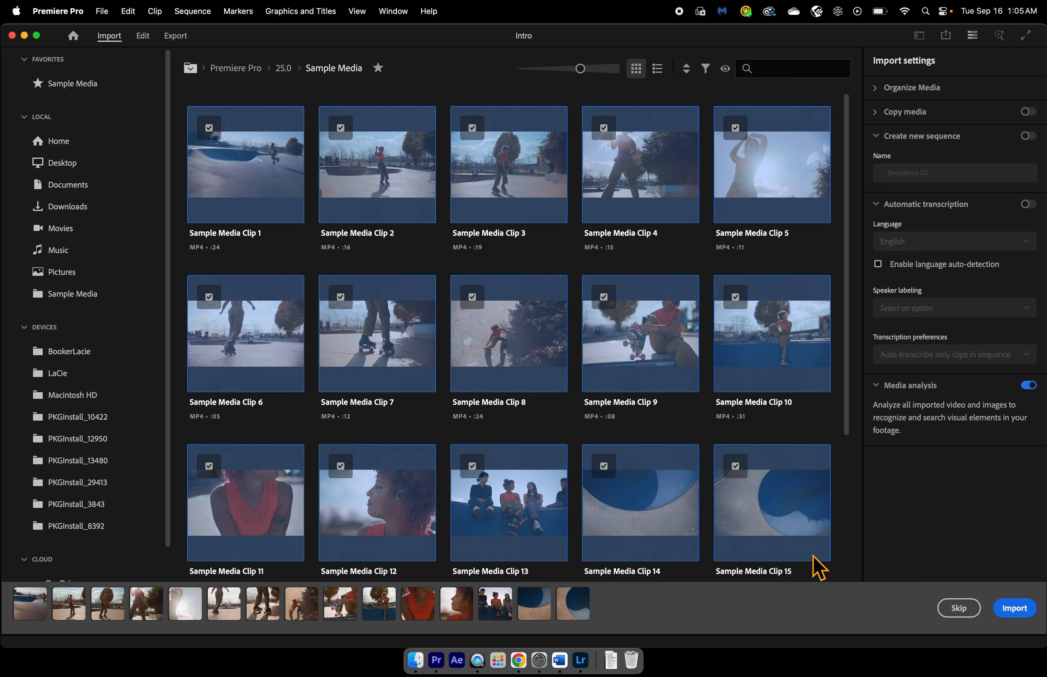
click(1027, 136)
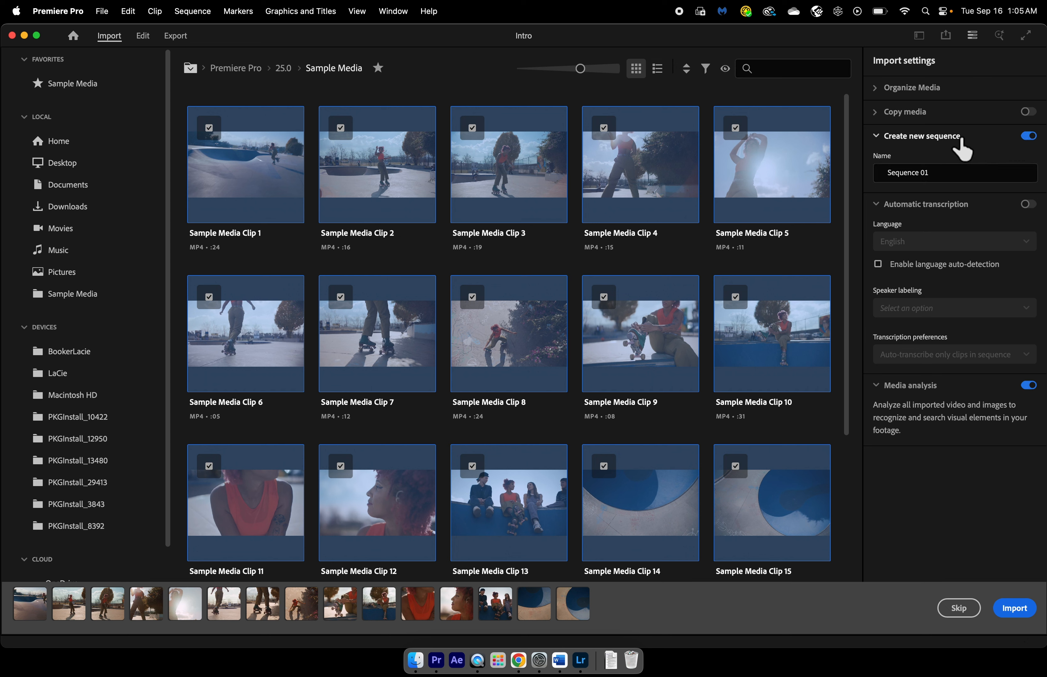
click(1028, 137)
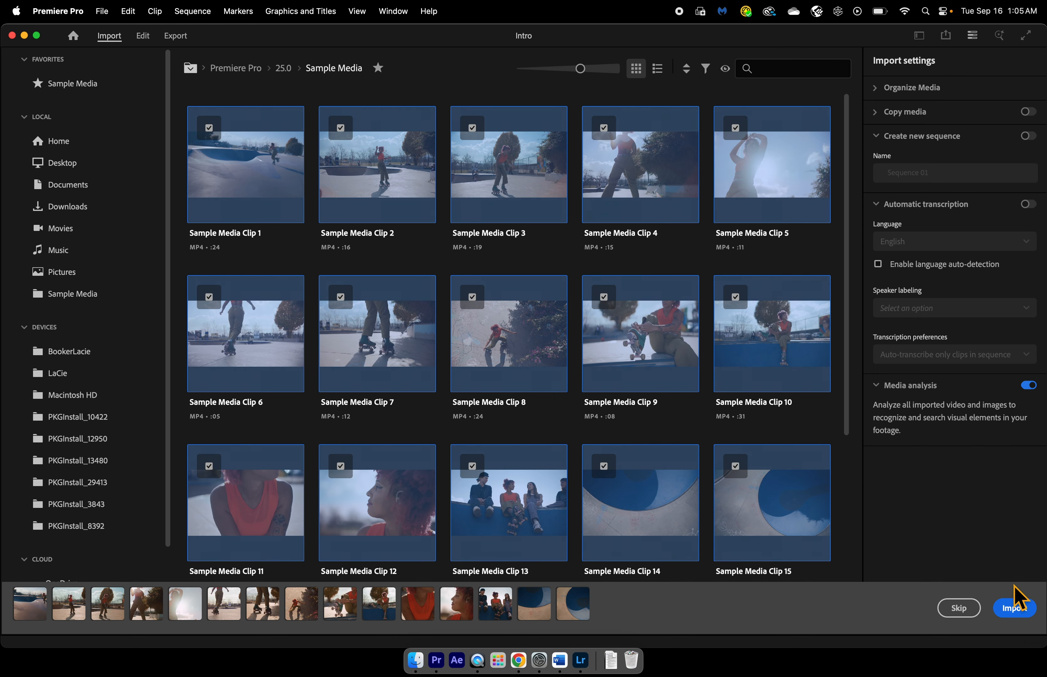
click(1017, 613)
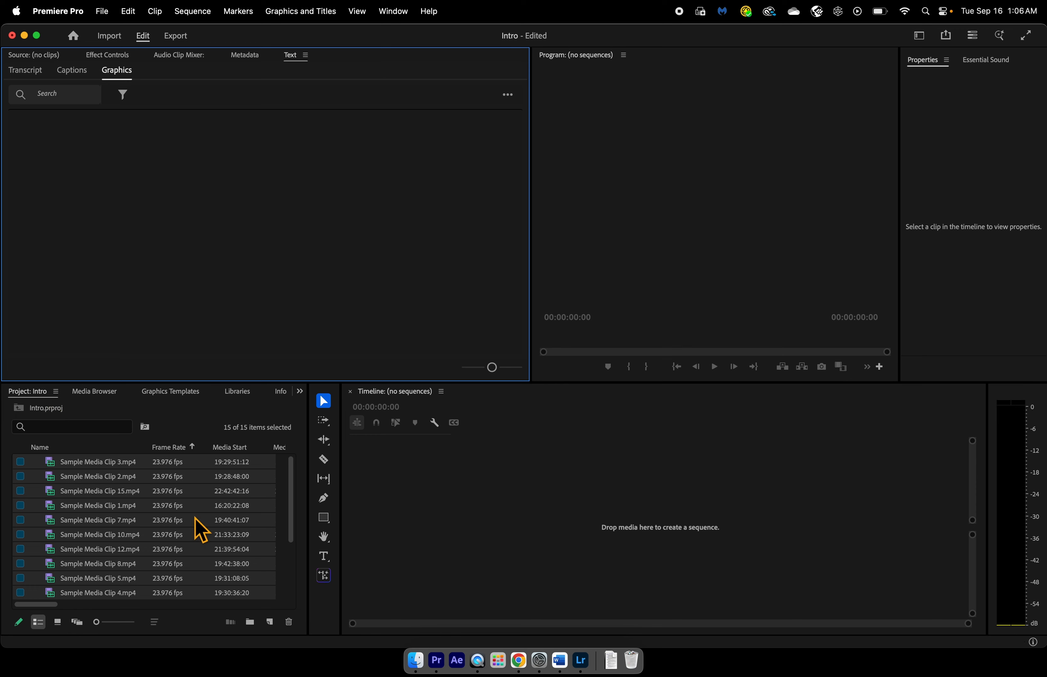
- Try the Learning workspace layout and return to the Editing workspace
mouse_move(194, 518)
click(919, 35)
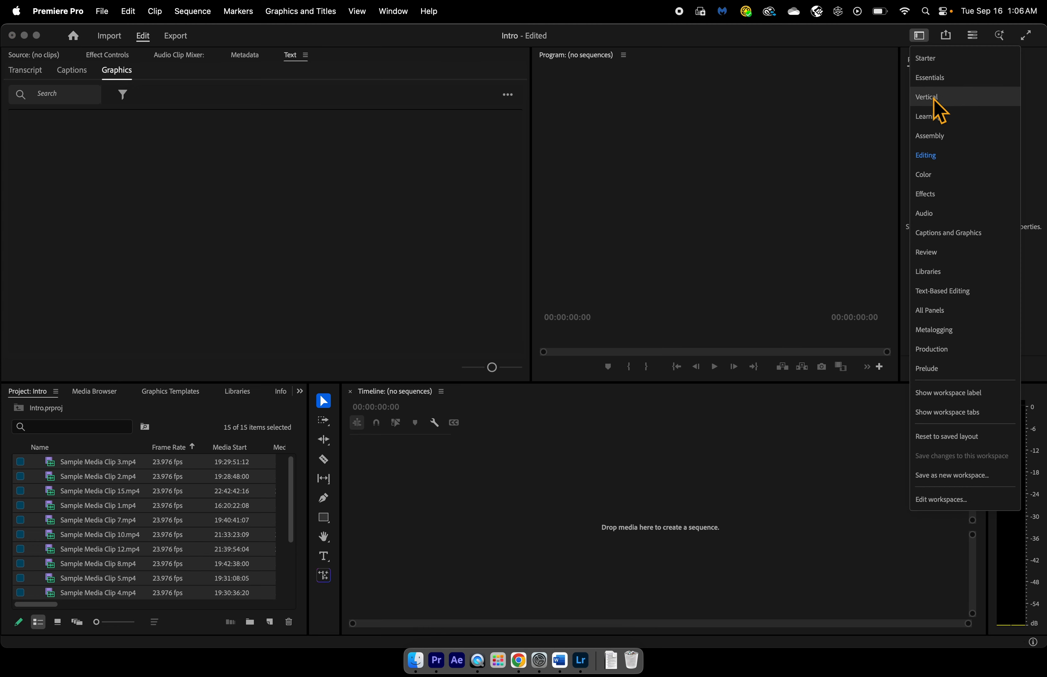
click(936, 125)
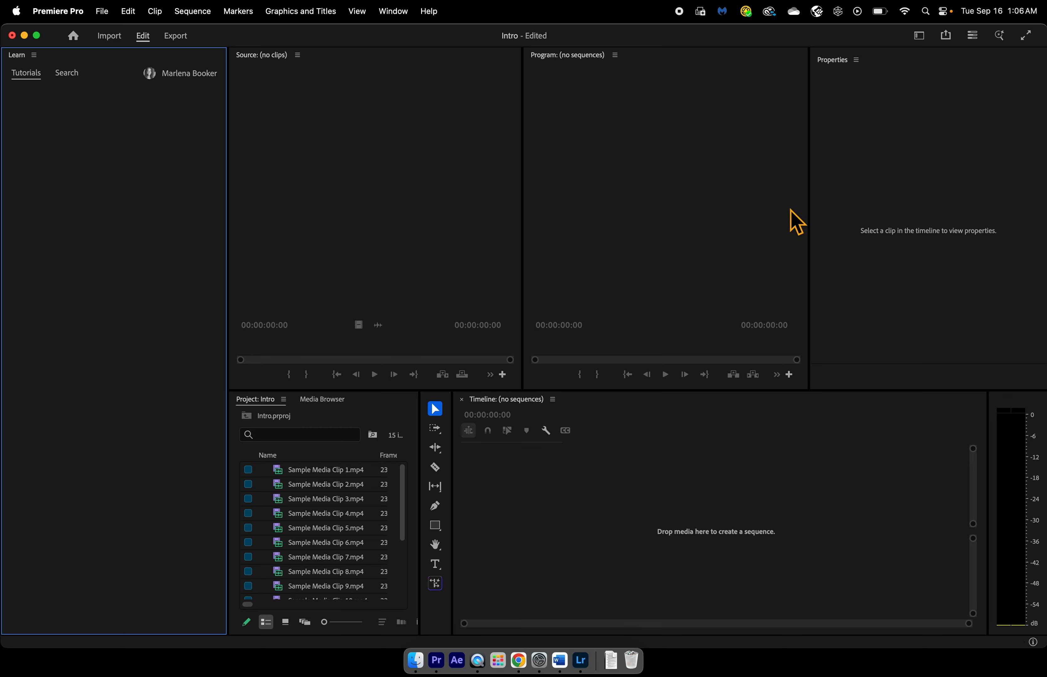
click(919, 36)
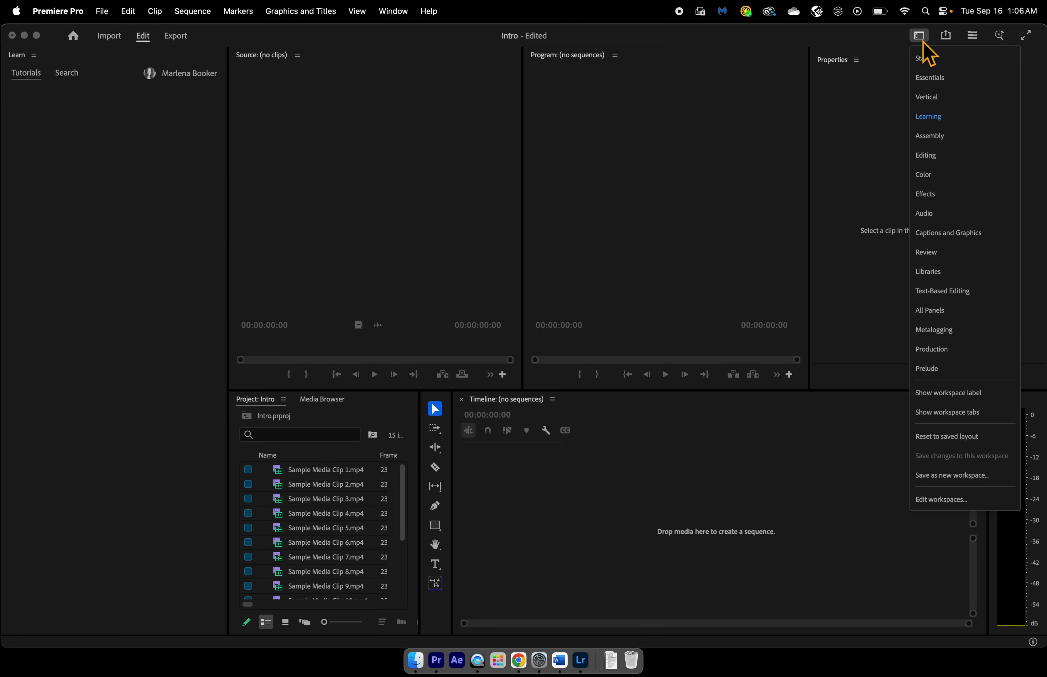
click(929, 156)
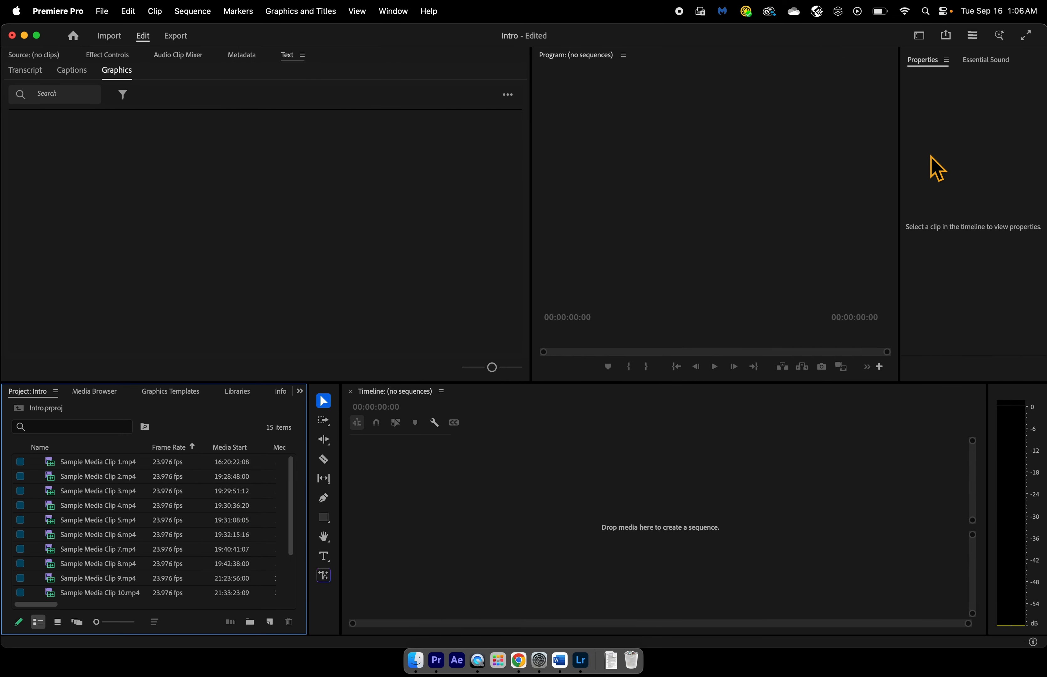
- Load Sample Media Clip 1.mp4 in the Source monitor and preview its first few seconds
click(37, 58)
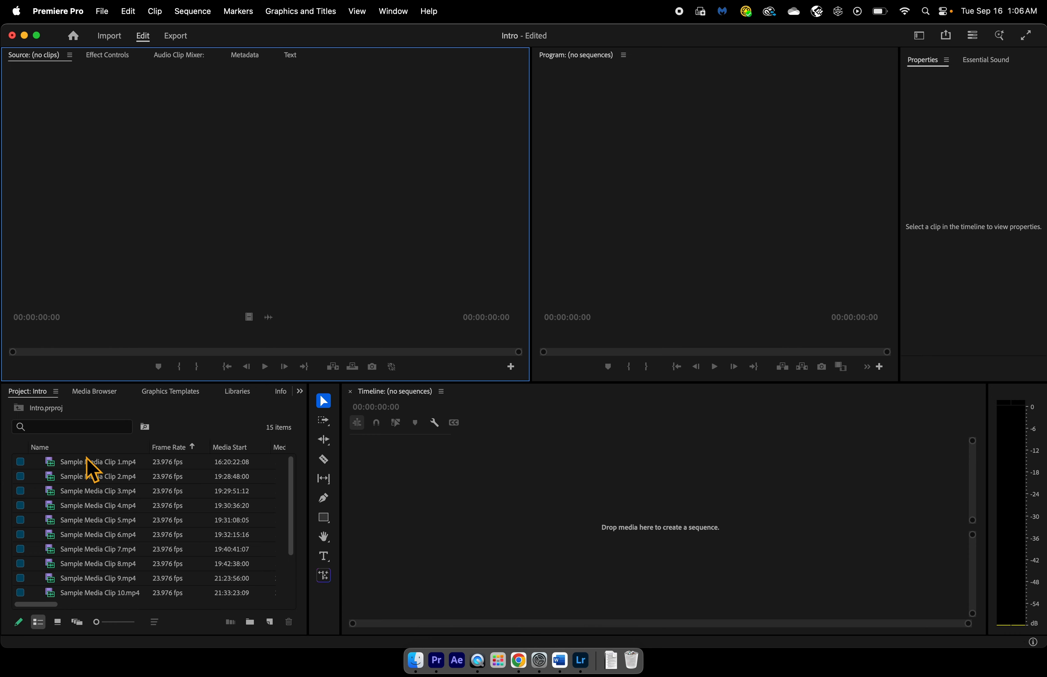
double_click(71, 466)
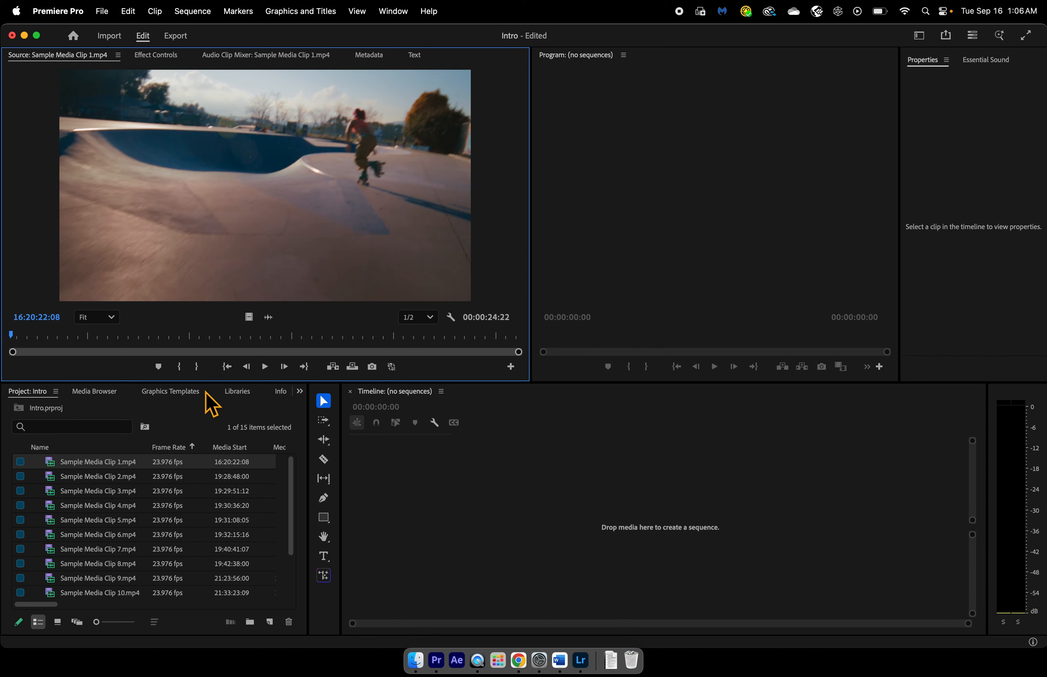
click(264, 368)
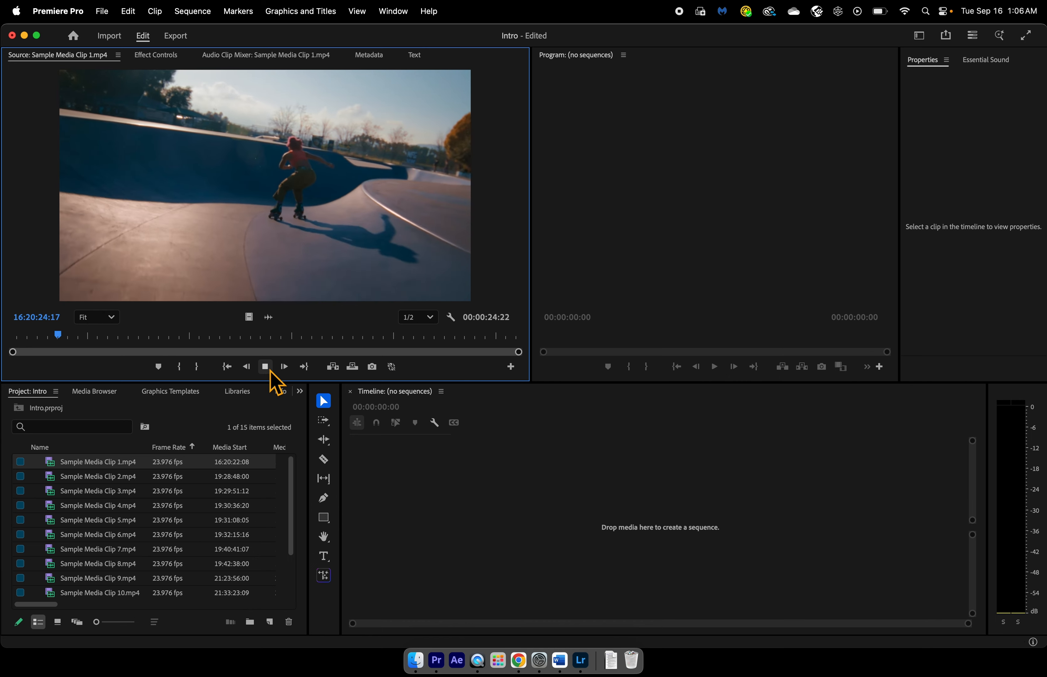
click(269, 370)
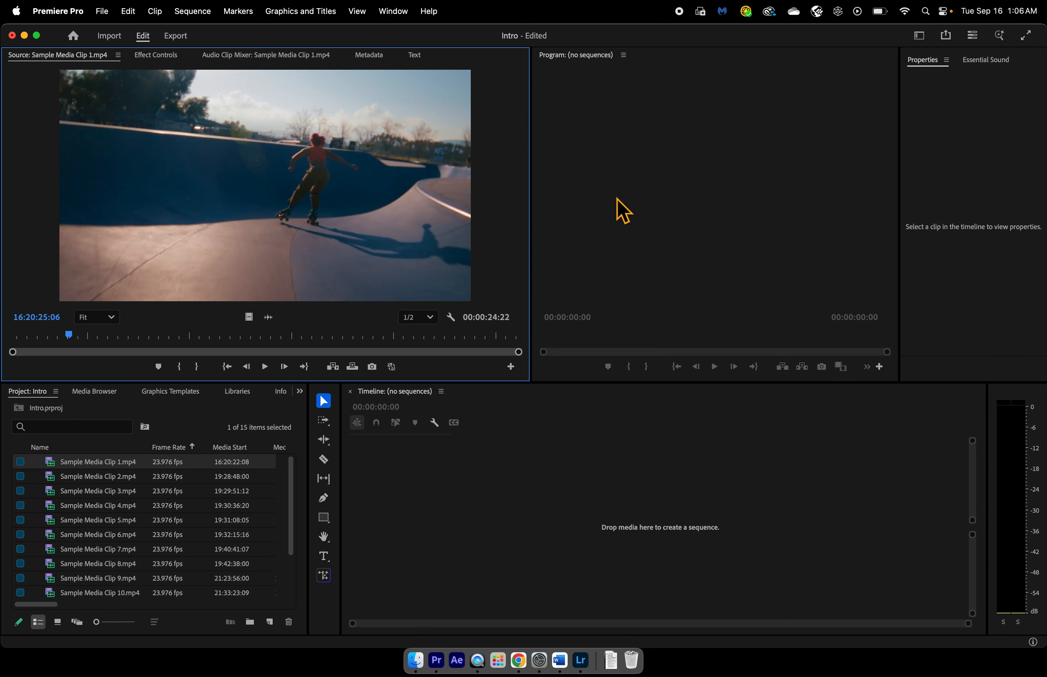
click(633, 209)
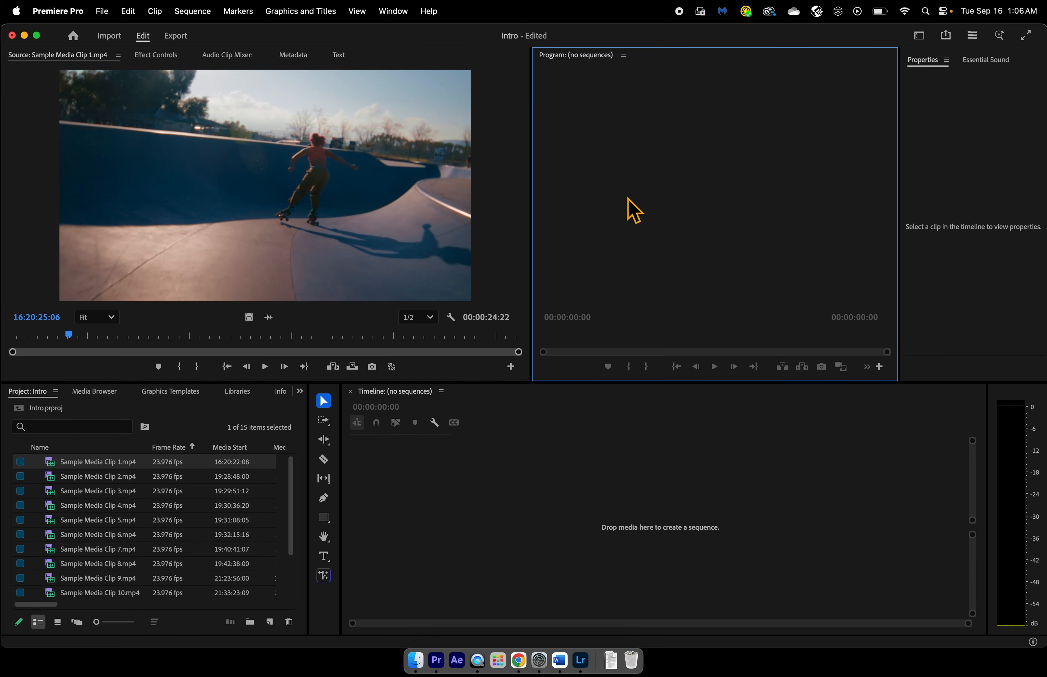
- Create a sequence from Sample Media Clip 1.mp4 on the empty timeline and play its opening seconds
drag(77, 465, 386, 490)
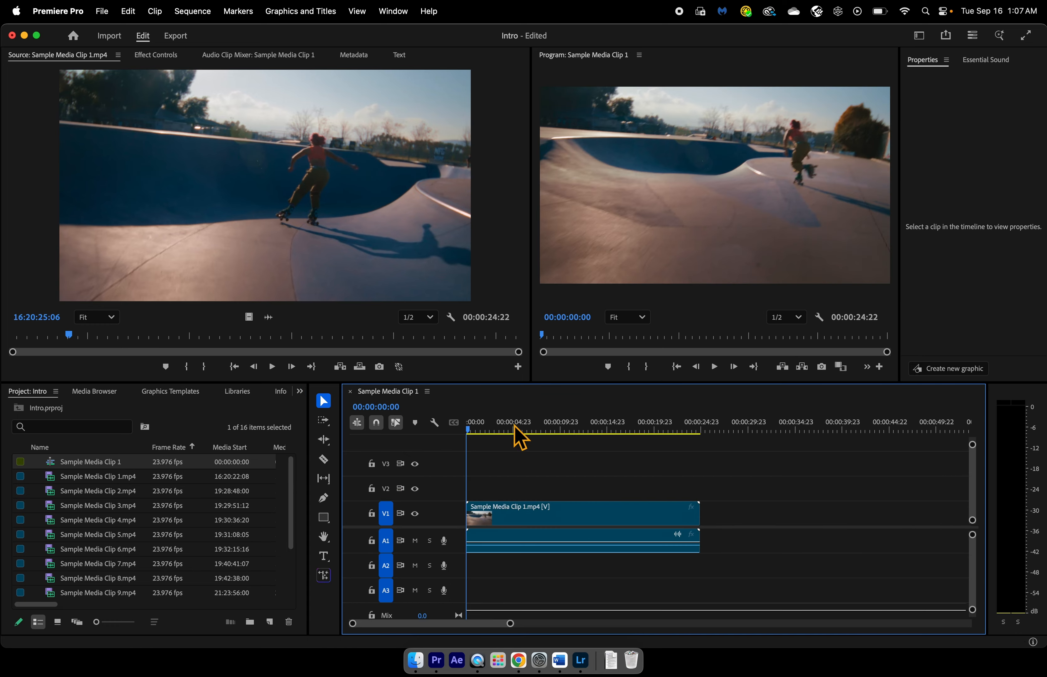
click(714, 367)
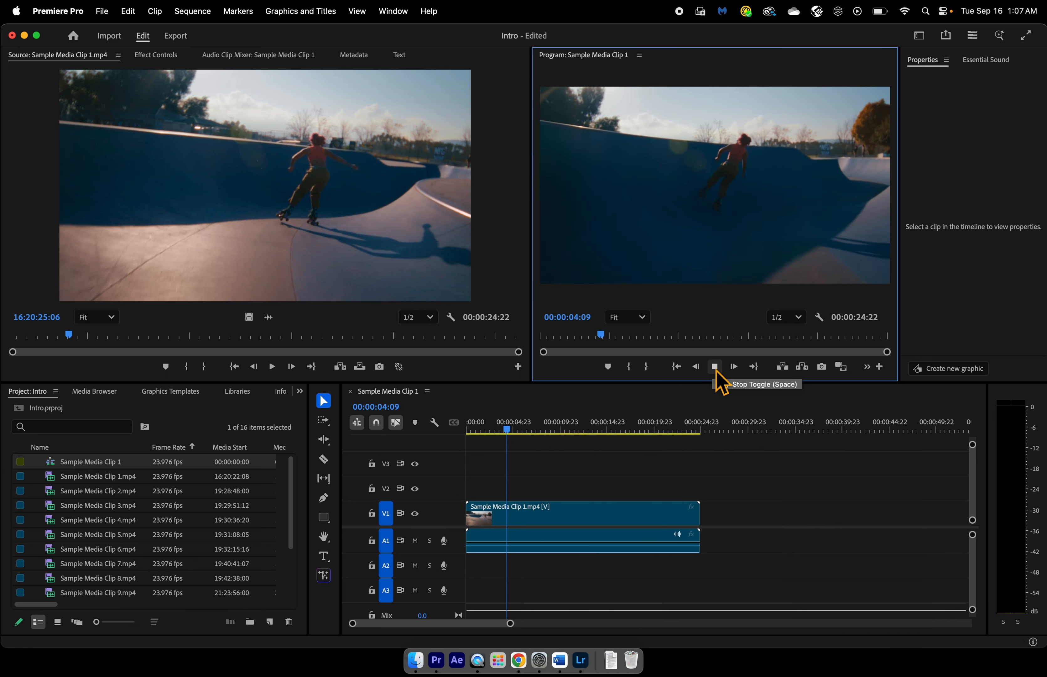
click(715, 367)
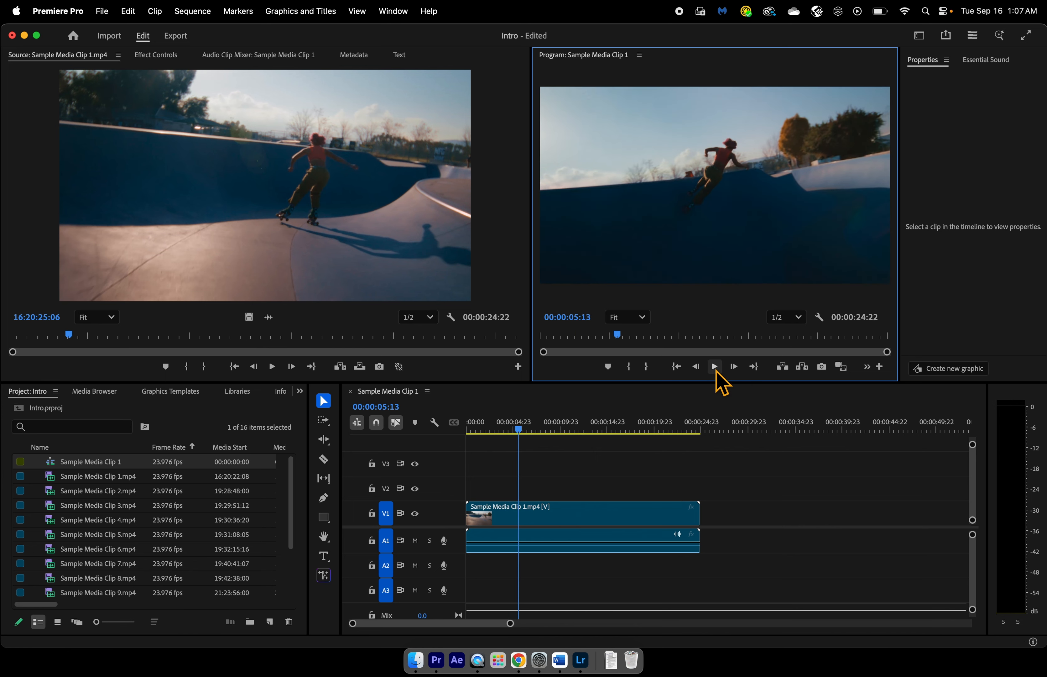
- Split the timeline clip with the Razor tool at 00:00:02:09 and at about 8, 14 and 18 seconds
click(327, 407)
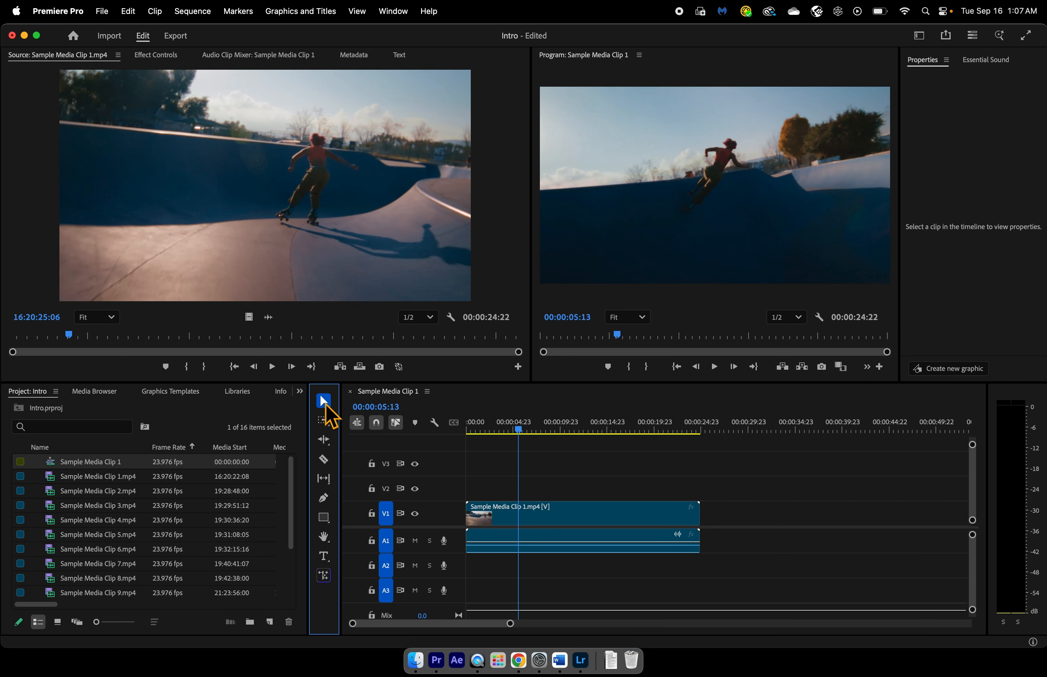
click(324, 460)
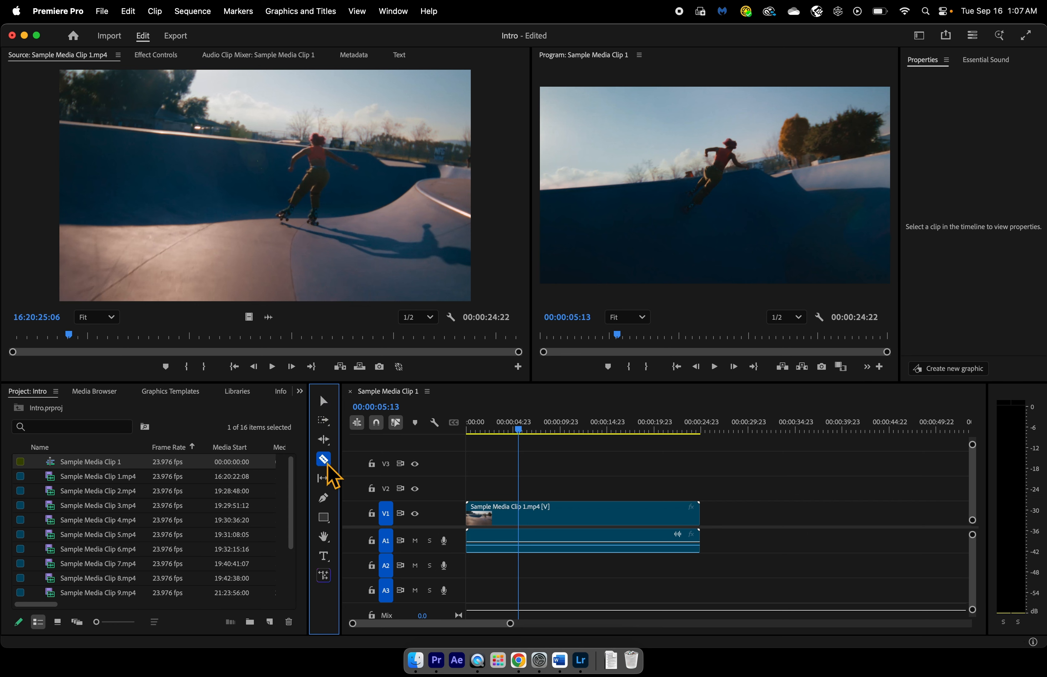
click(328, 403)
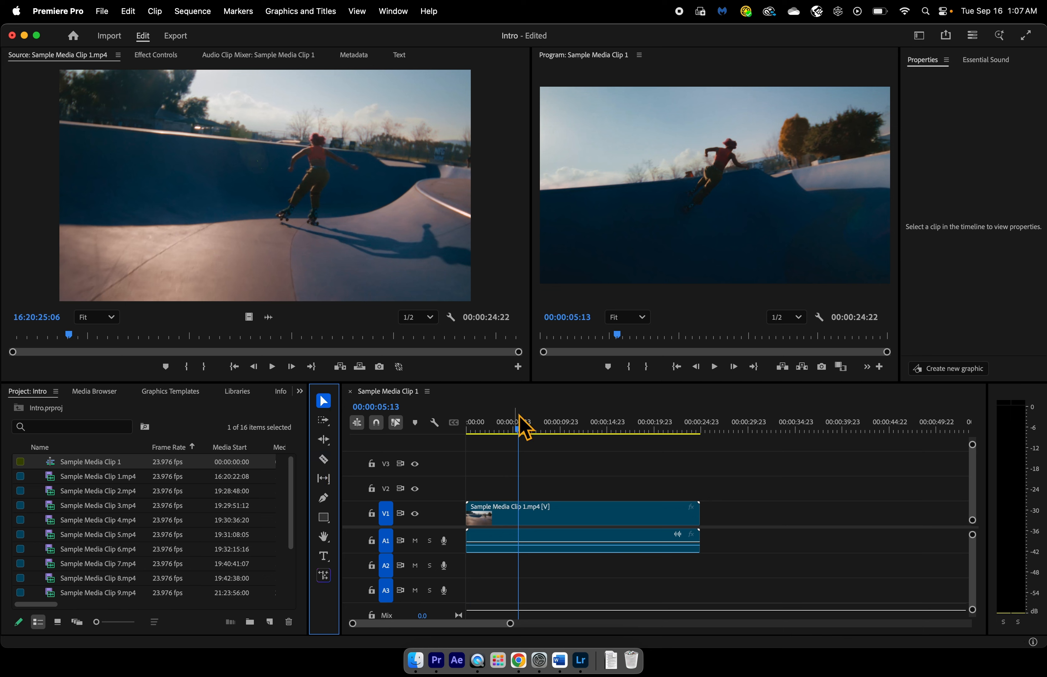
drag(524, 431, 488, 432)
click(323, 459)
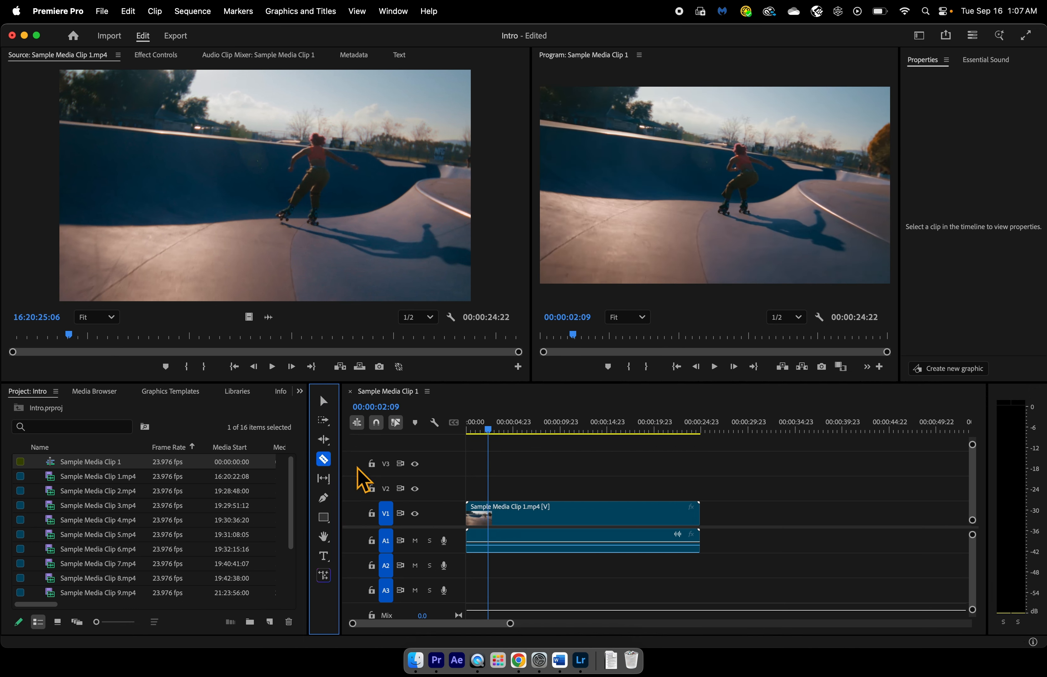
click(488, 514)
click(538, 513)
click(596, 514)
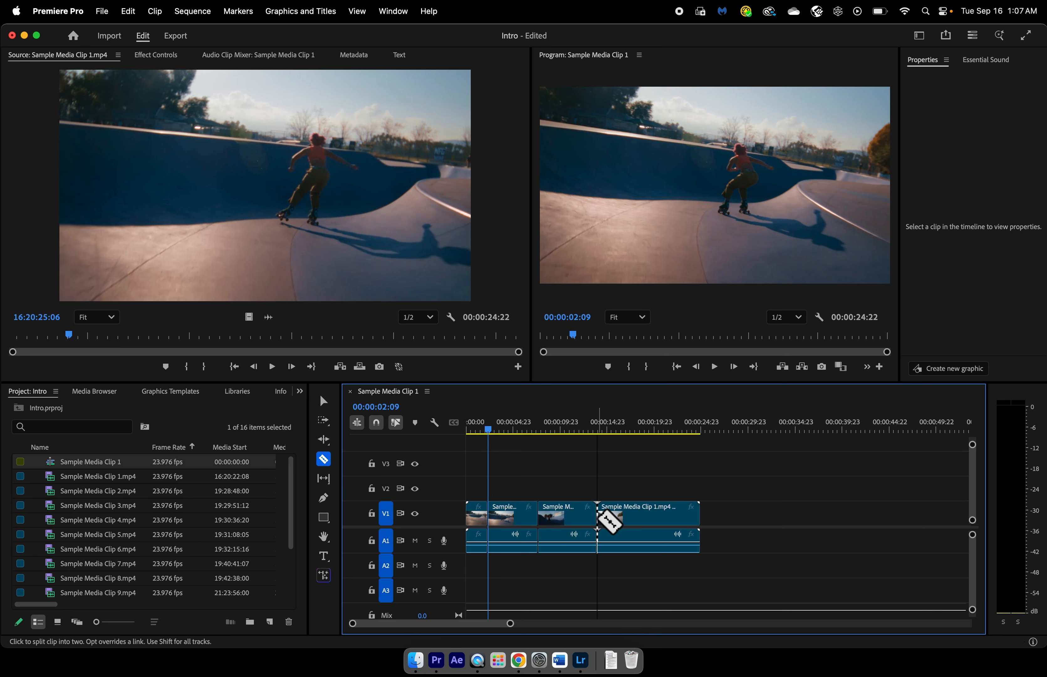
click(638, 514)
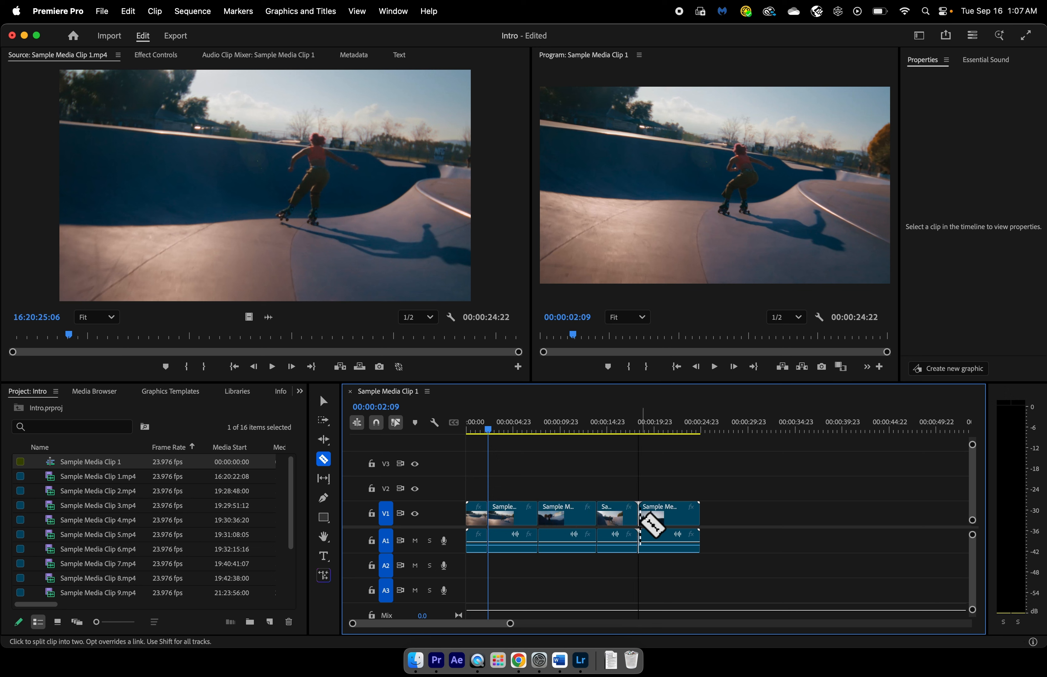
click(324, 401)
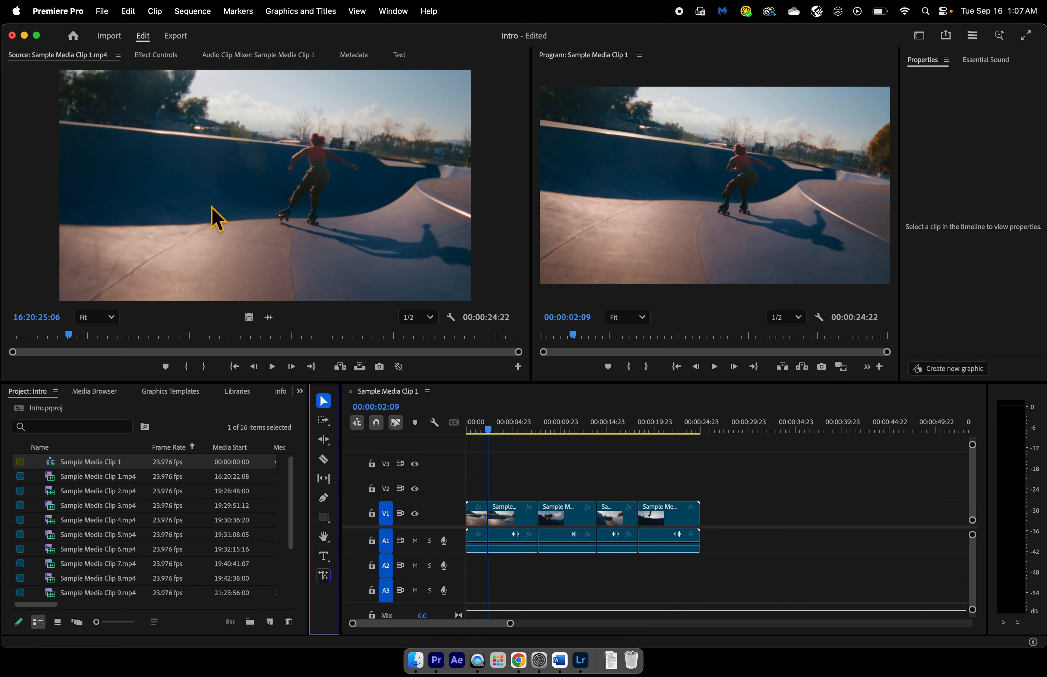
- Browse the Desktop, Downloads and Documents folders for importable media and return to editing without importing
click(110, 36)
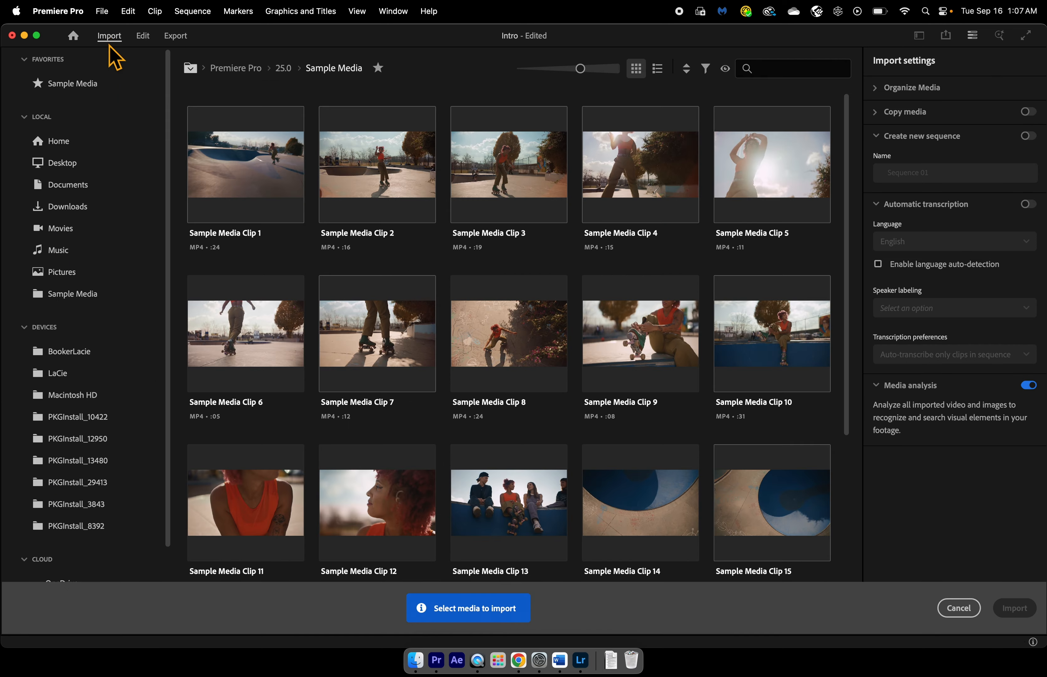
click(83, 165)
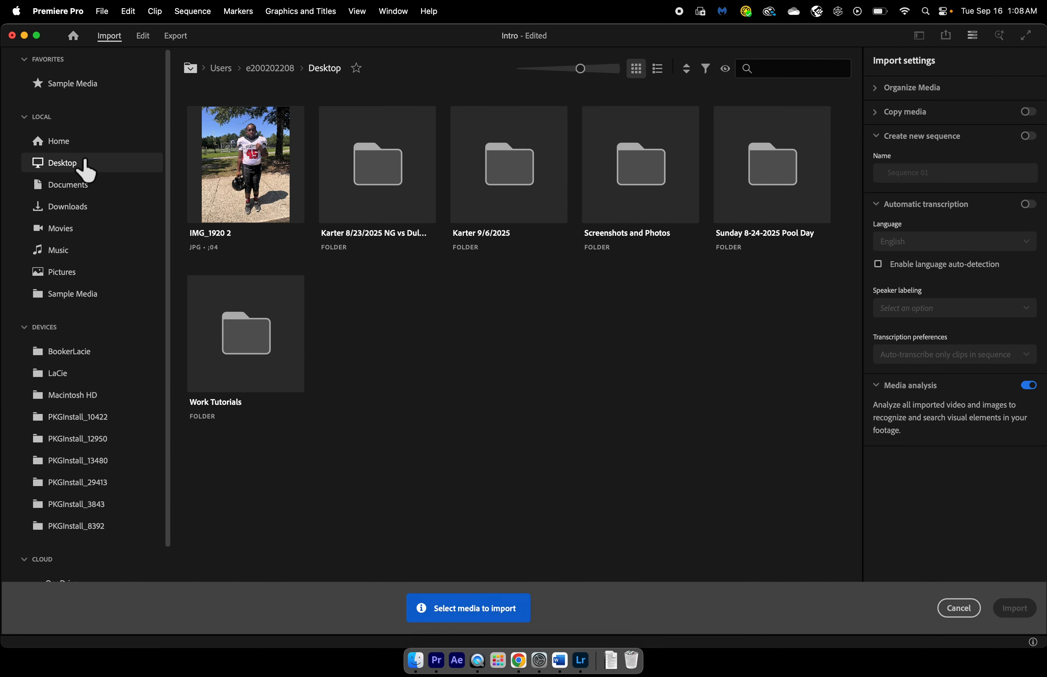
click(72, 208)
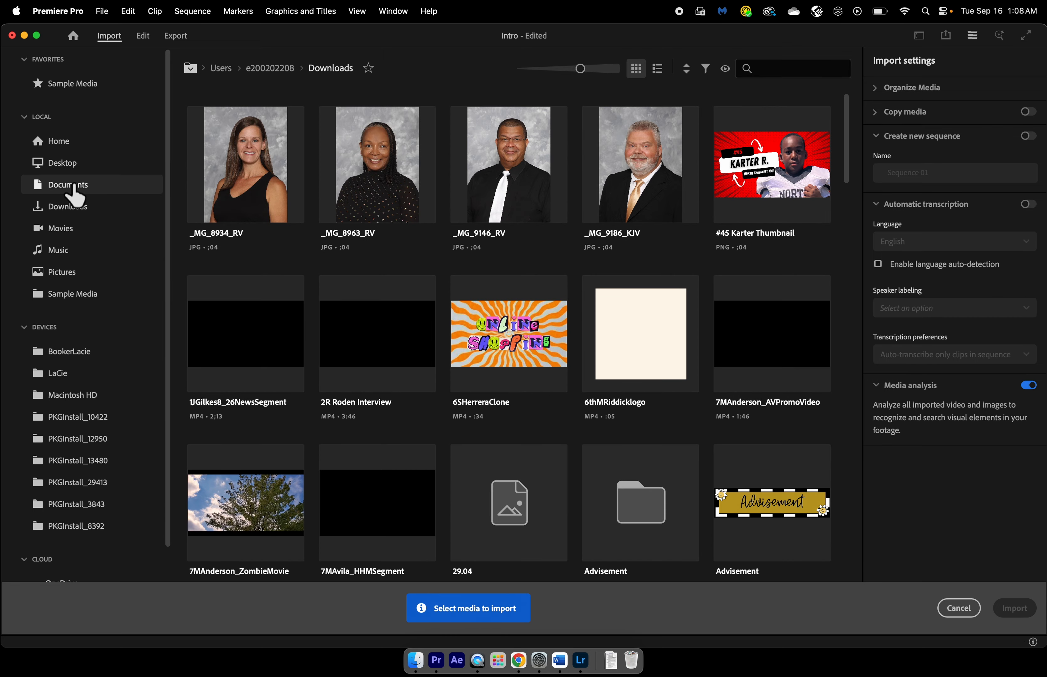
click(74, 188)
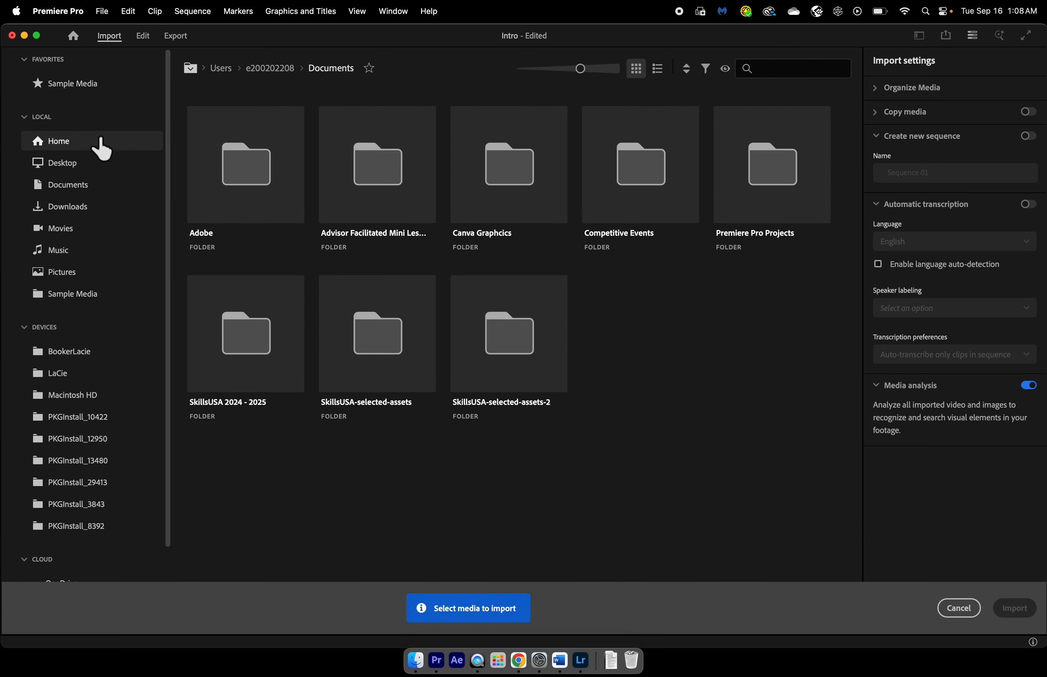
click(148, 43)
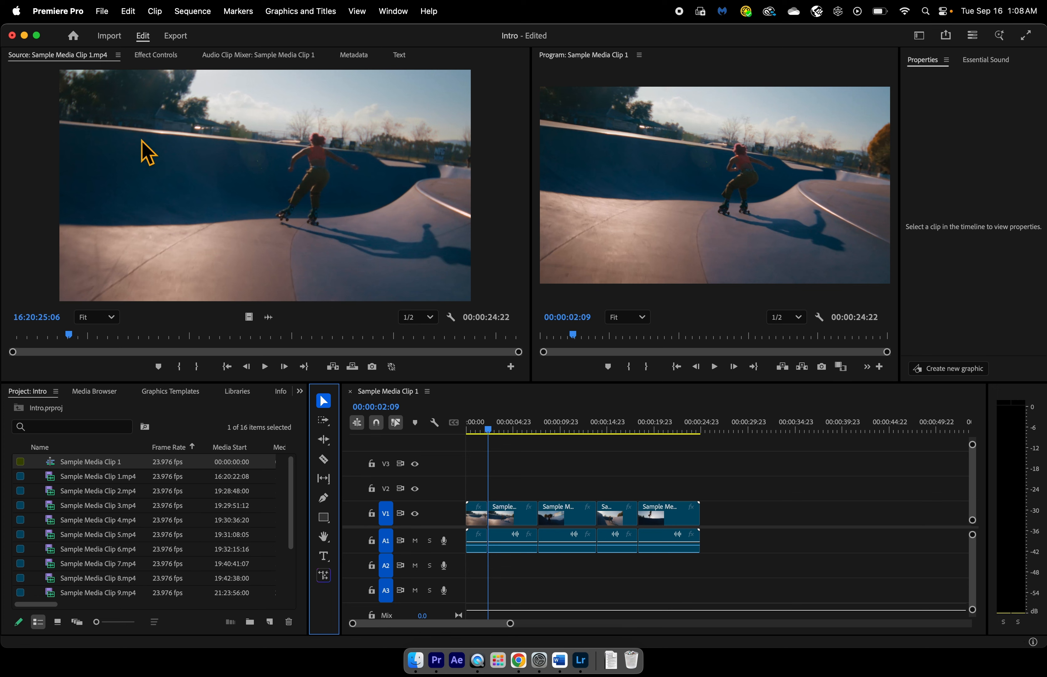
- Bring up the effect controls and the library of audio and video effects and transitions
click(156, 55)
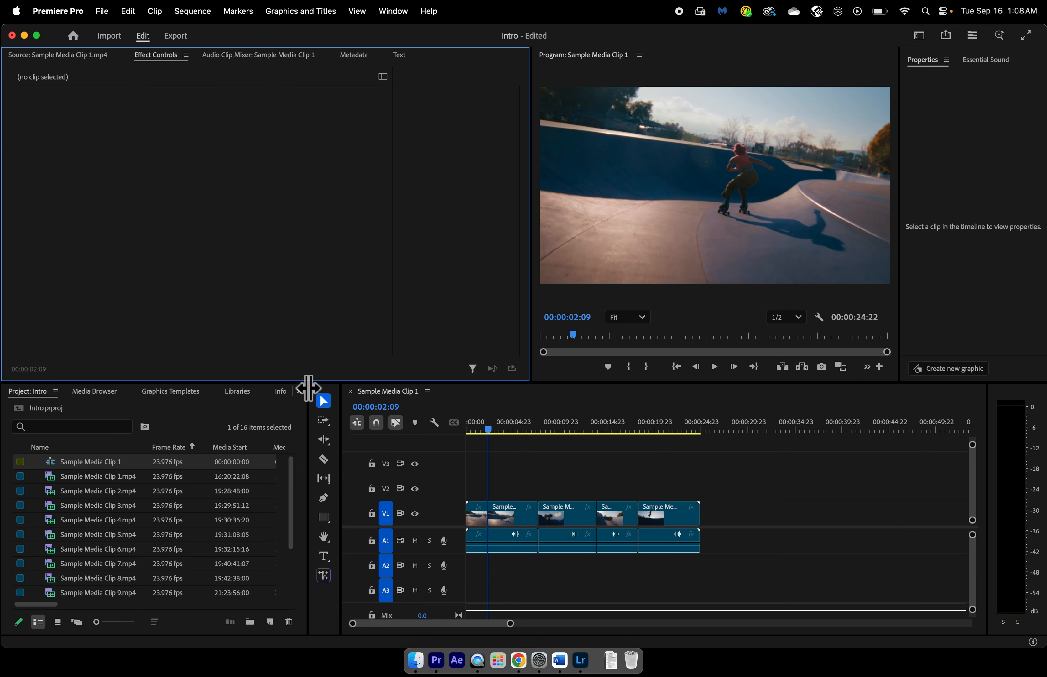
click(300, 391)
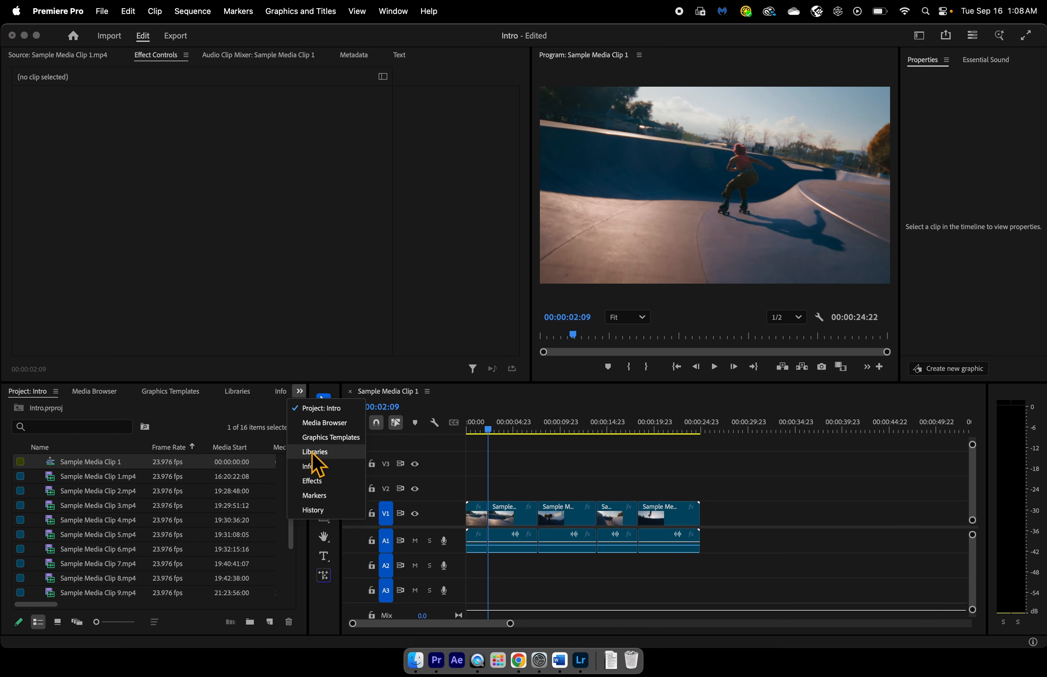
click(318, 482)
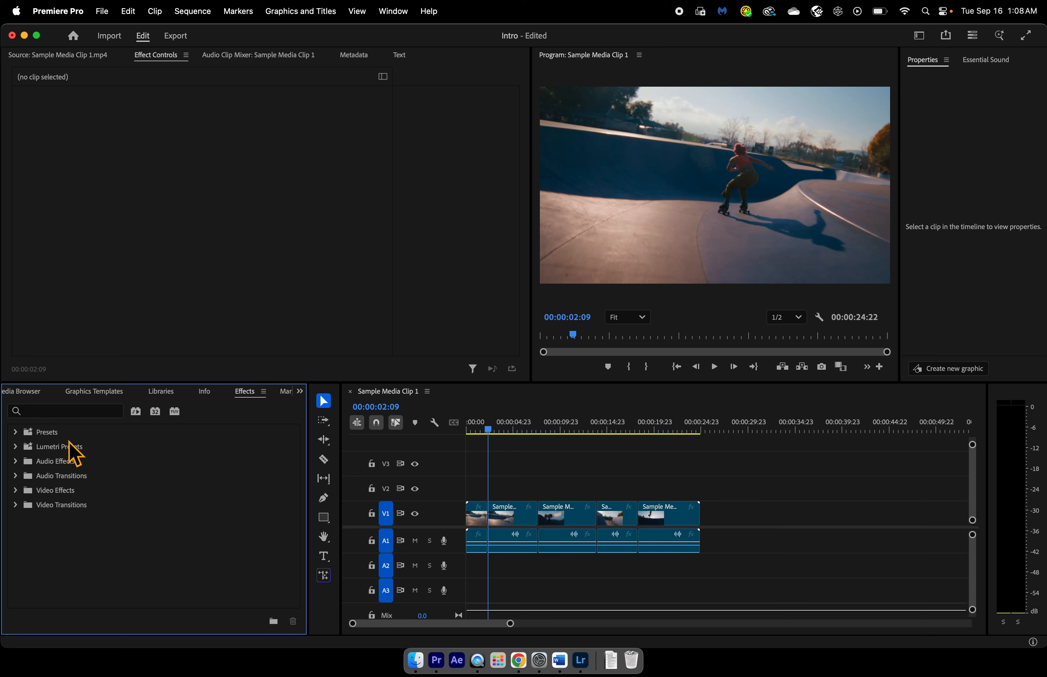
- Place the Basic Lower Third graphics template on track V2 at the start of the sequence
click(95, 393)
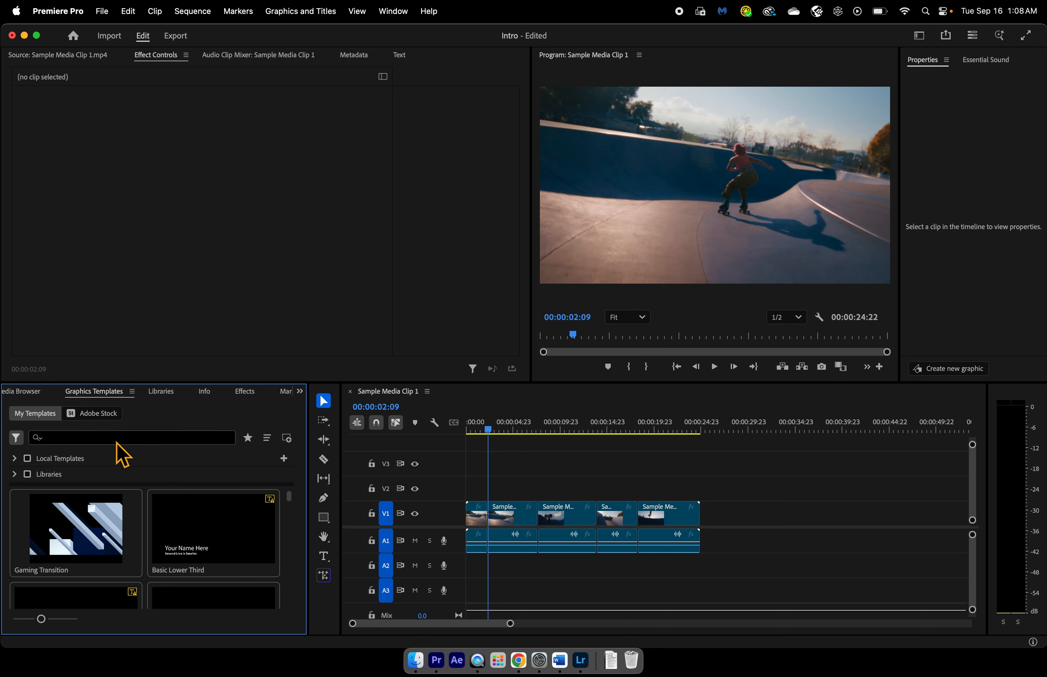
click(100, 438)
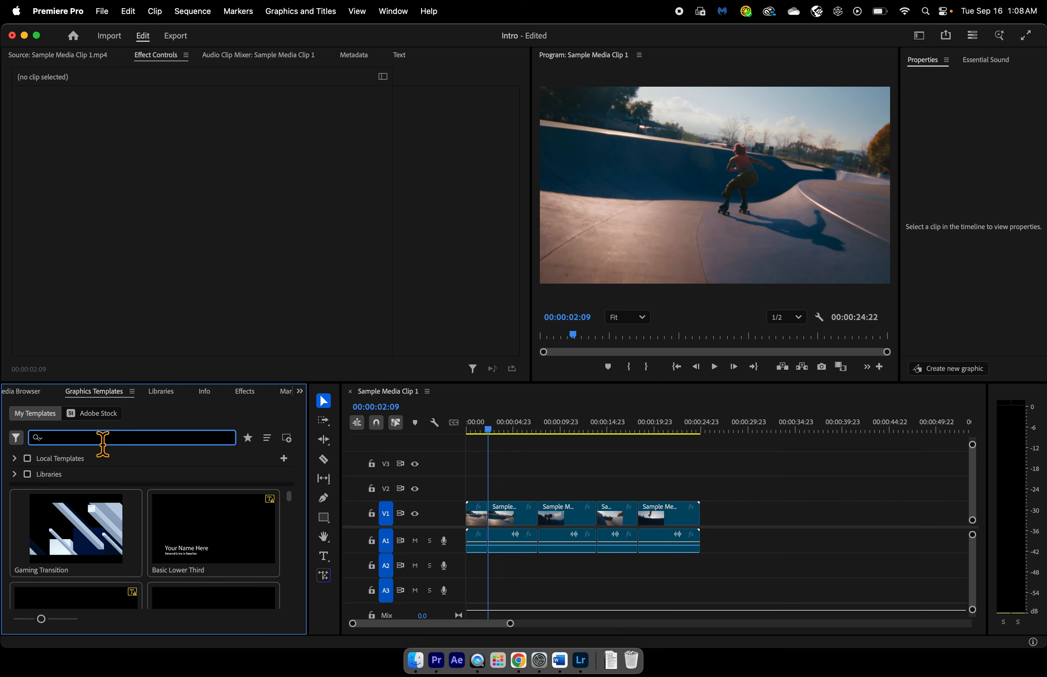
click(199, 554)
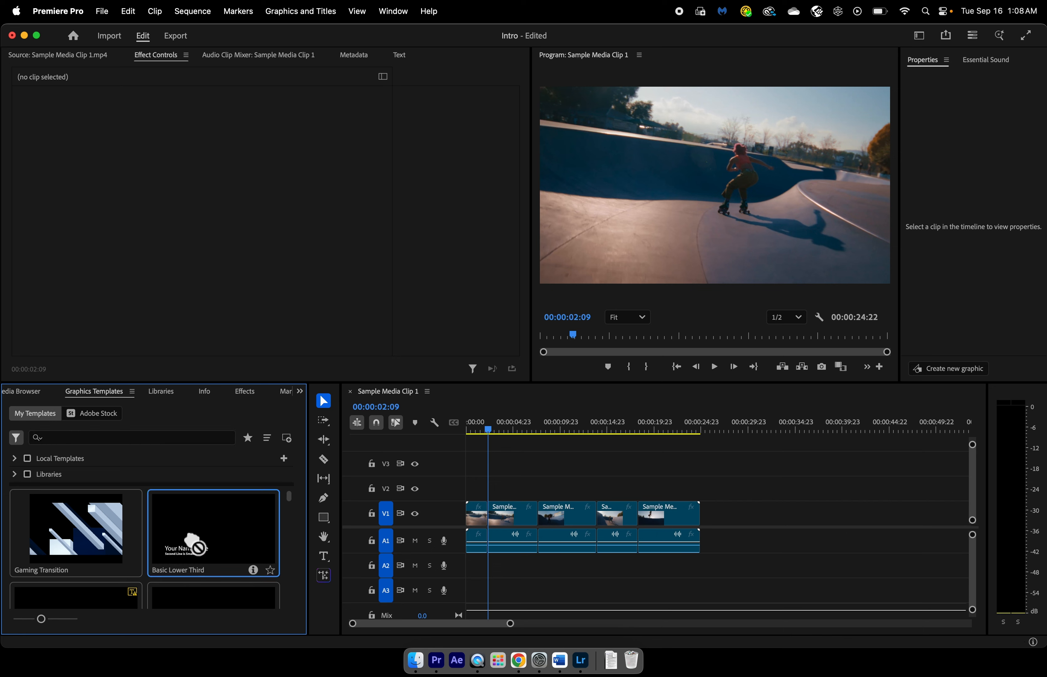
drag(210, 534, 497, 492)
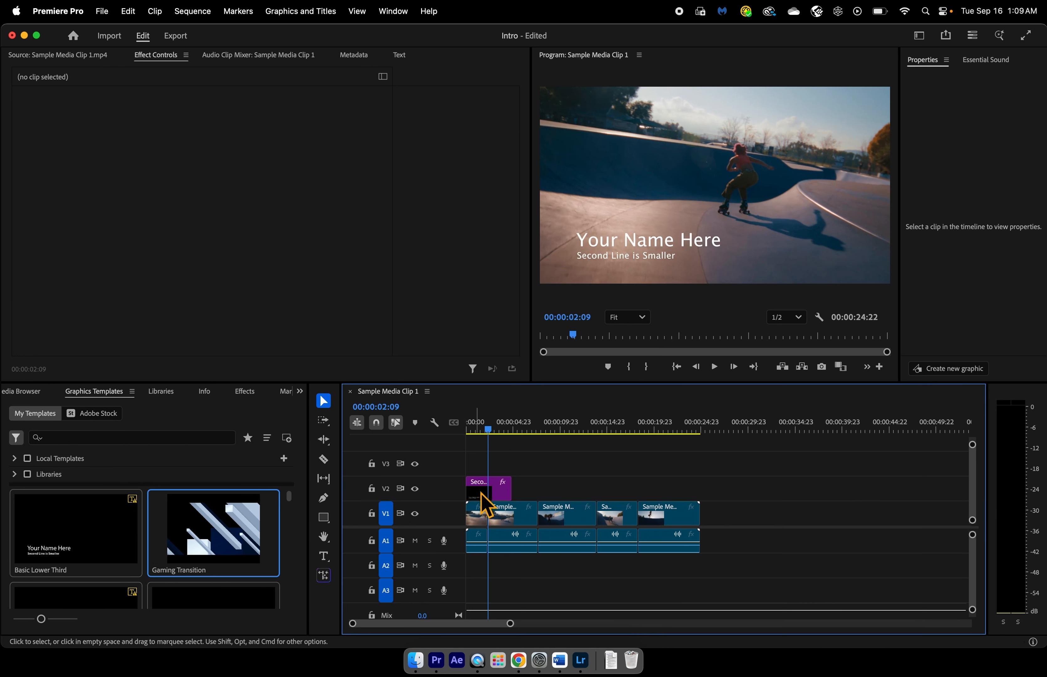
- Replace the lower third's "Your Name Here" line with the presenter's full name
double_click(626, 257)
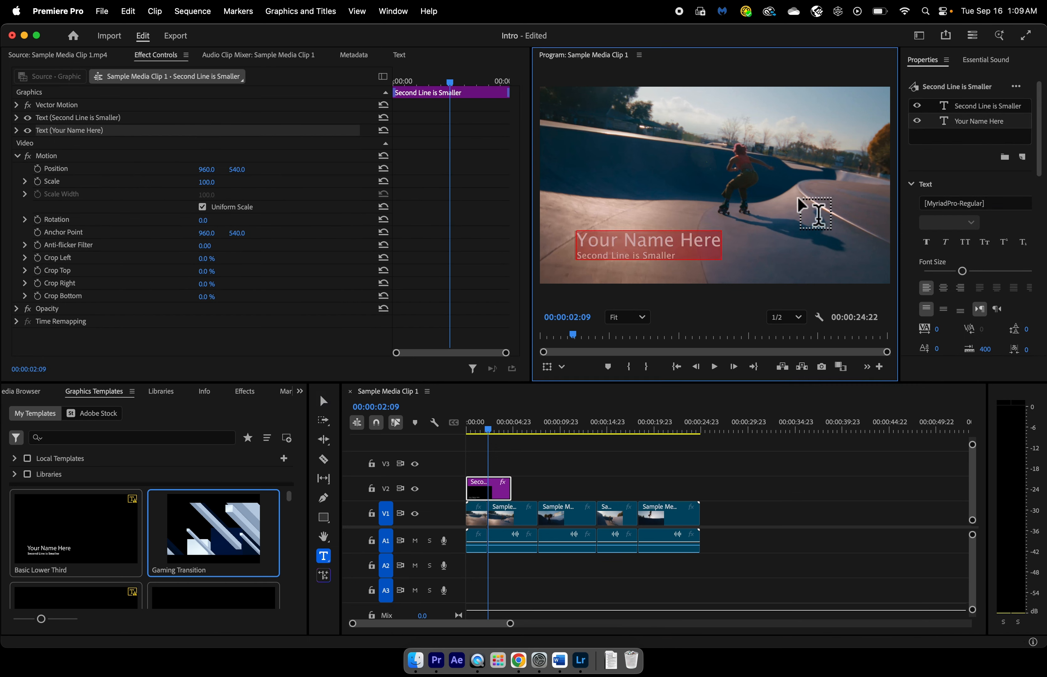
click(639, 239)
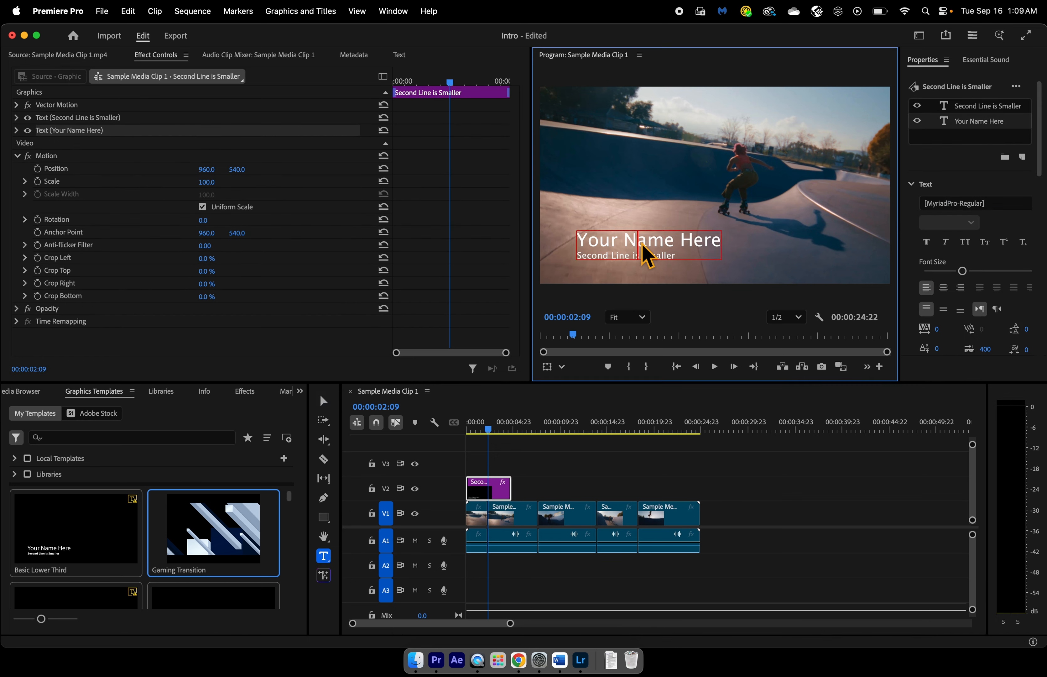
drag(725, 253, 579, 246)
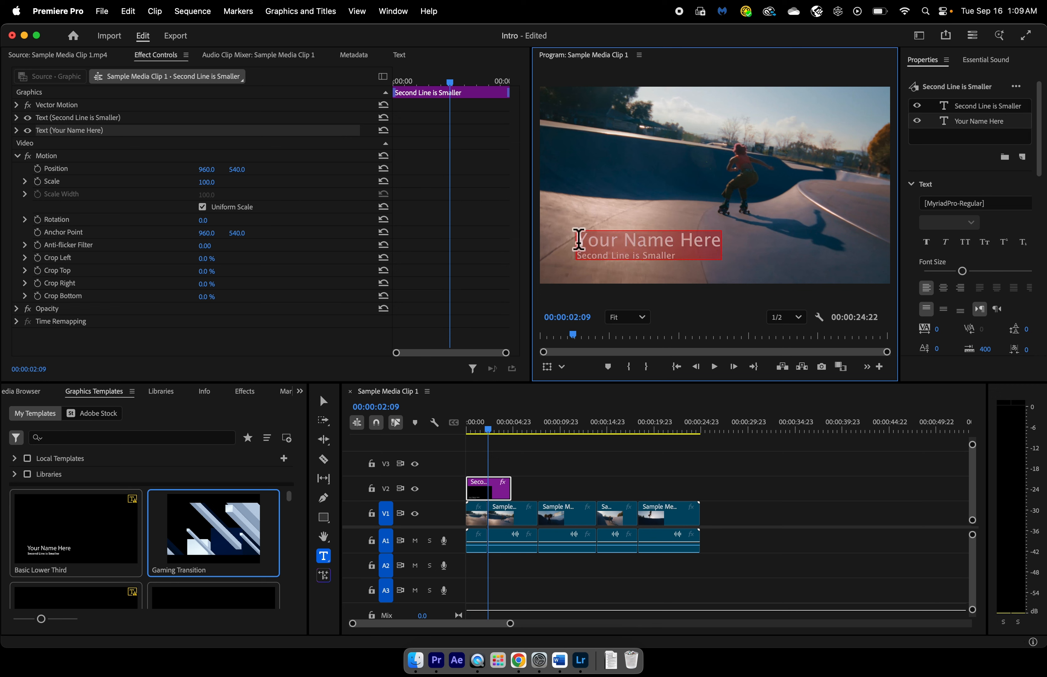
text(Marlena Booker)
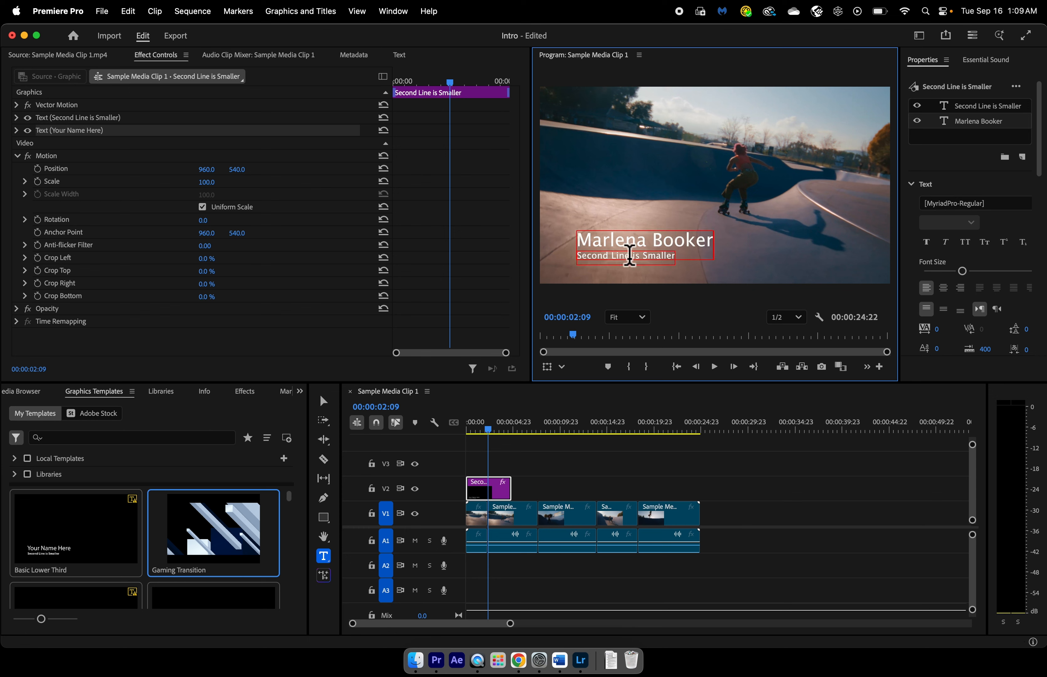
- Replace the lower third's "Second Line is Smaller" text with "AVTF Teacher"
click(644, 255)
double_click(643, 255)
mouse_move(674, 255)
mouse_down()
mouse_move(678, 262)
mouse_move(660, 262)
mouse_up()
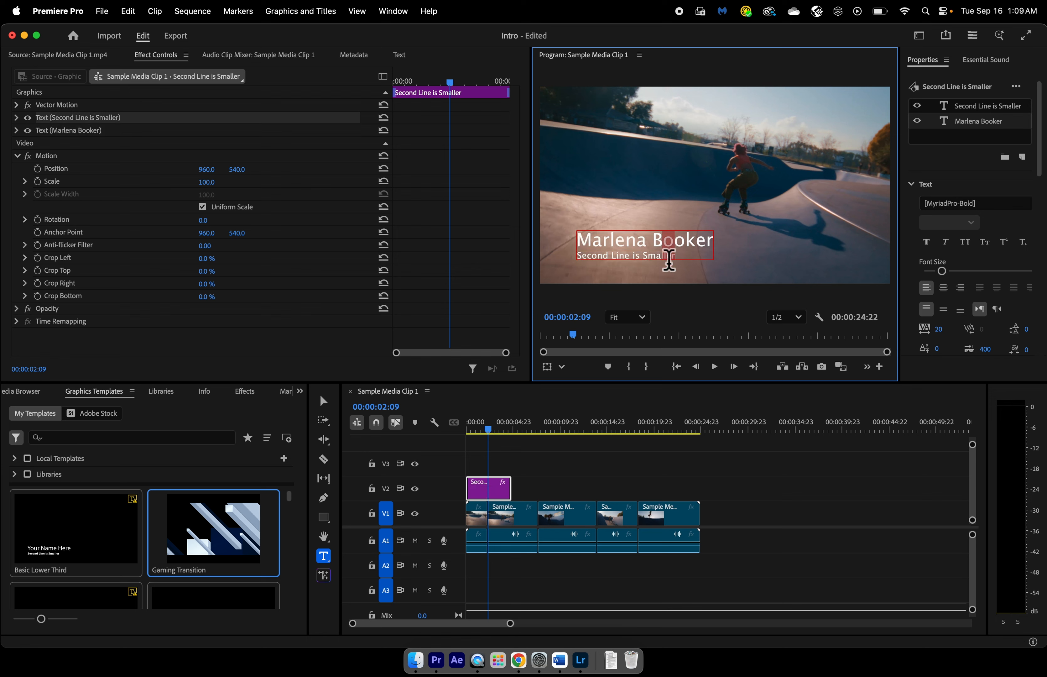
click(660, 260)
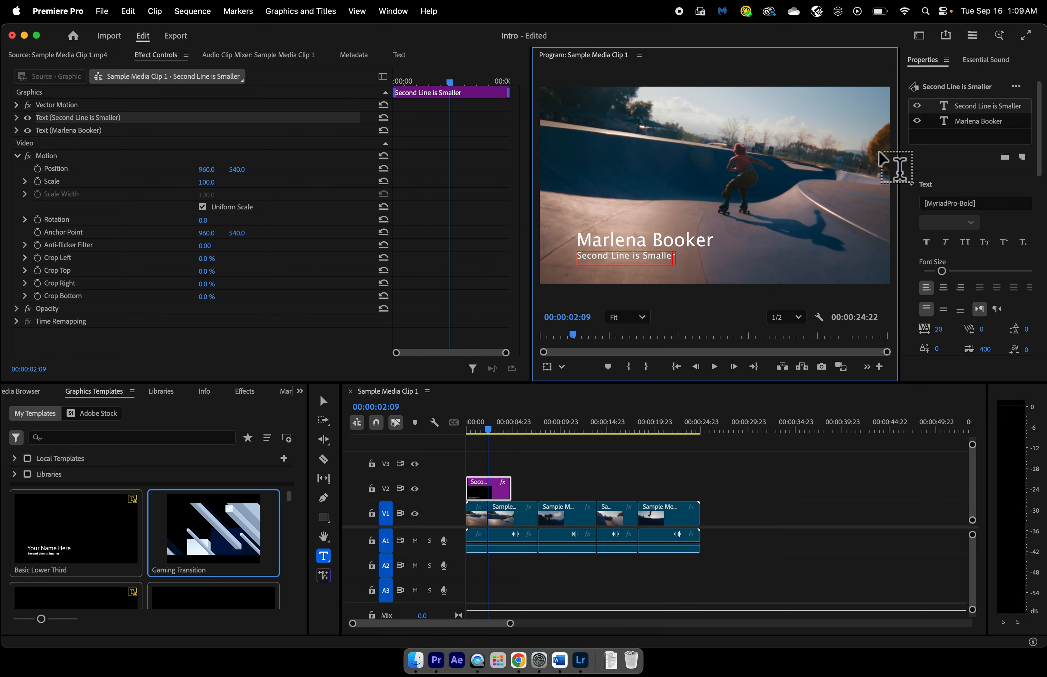
click(973, 111)
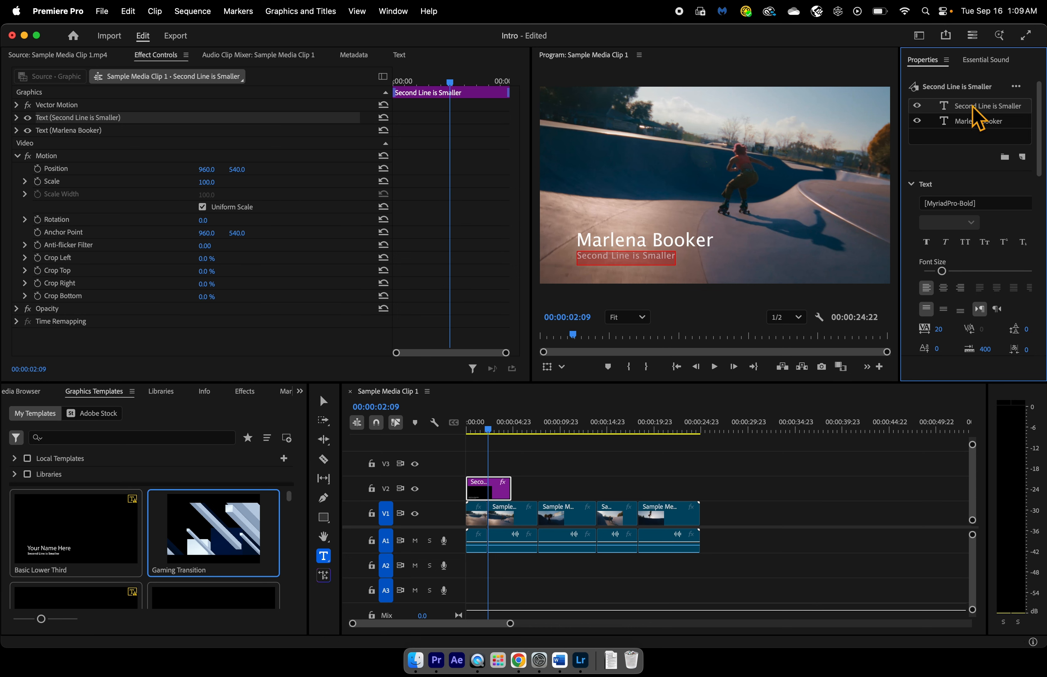
key(a)
key(t)
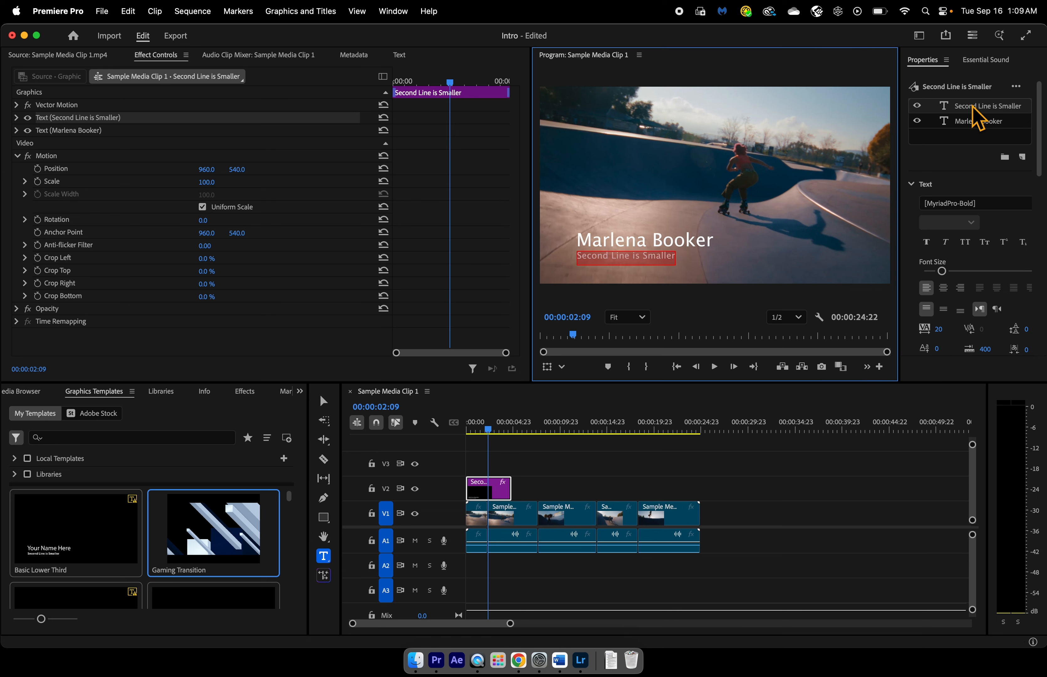
text(AVTF Teacher)
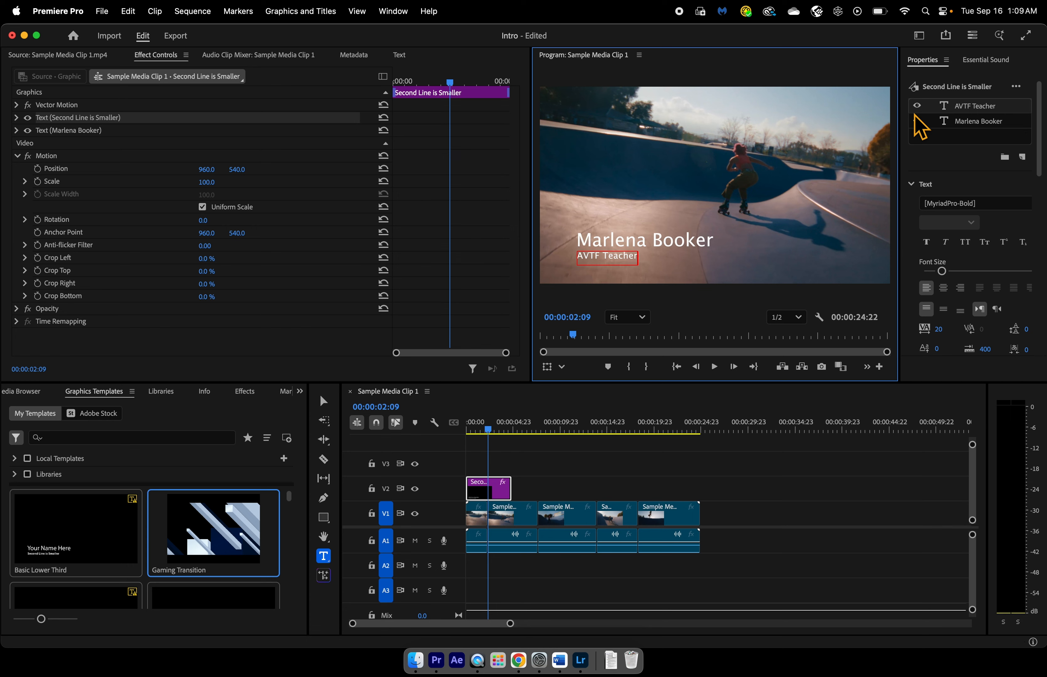
- Play the sequence from its beginning to review the lower third over the footage
click(476, 431)
key(Home)
click(716, 368)
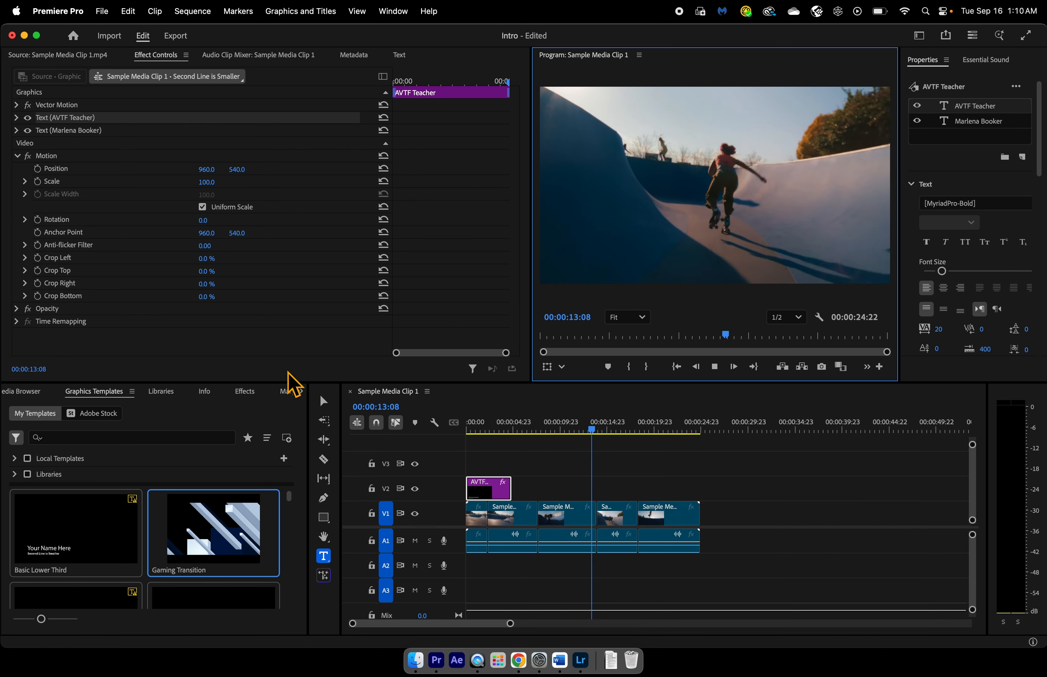
- Look through the libraries, clip information, effects and markers, and bring up the project's edit history
click(178, 394)
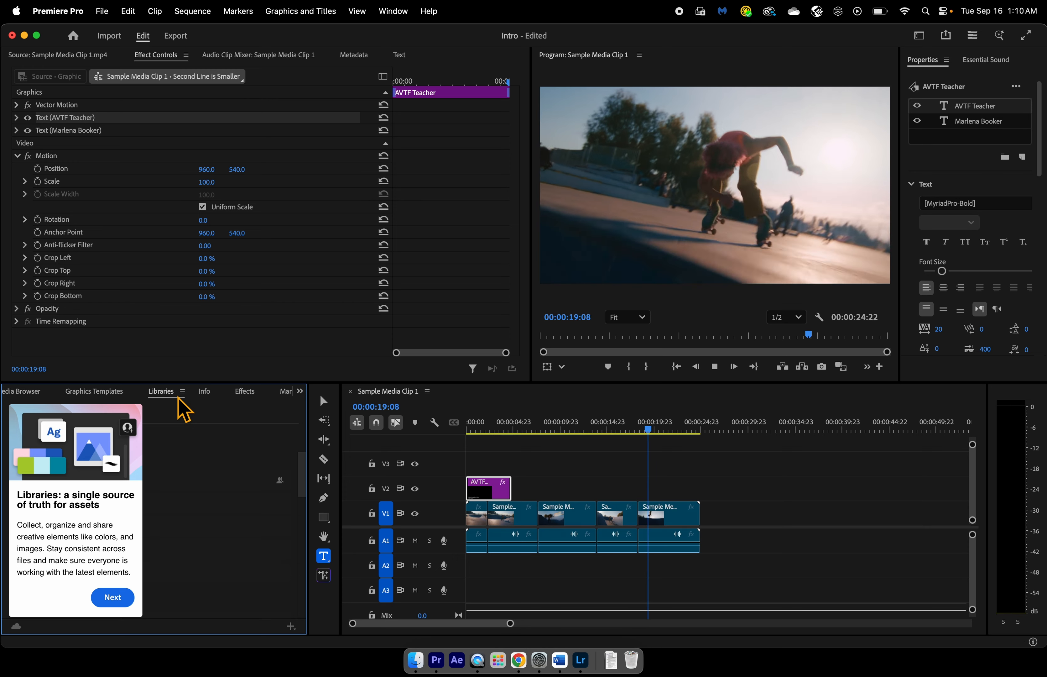
click(207, 397)
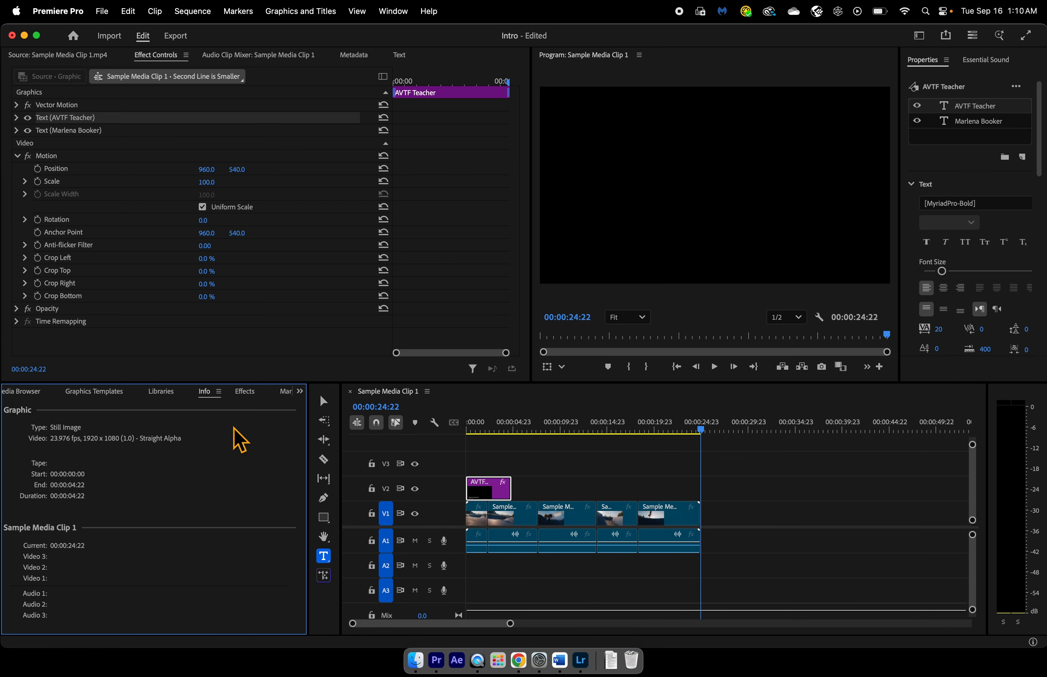
click(254, 397)
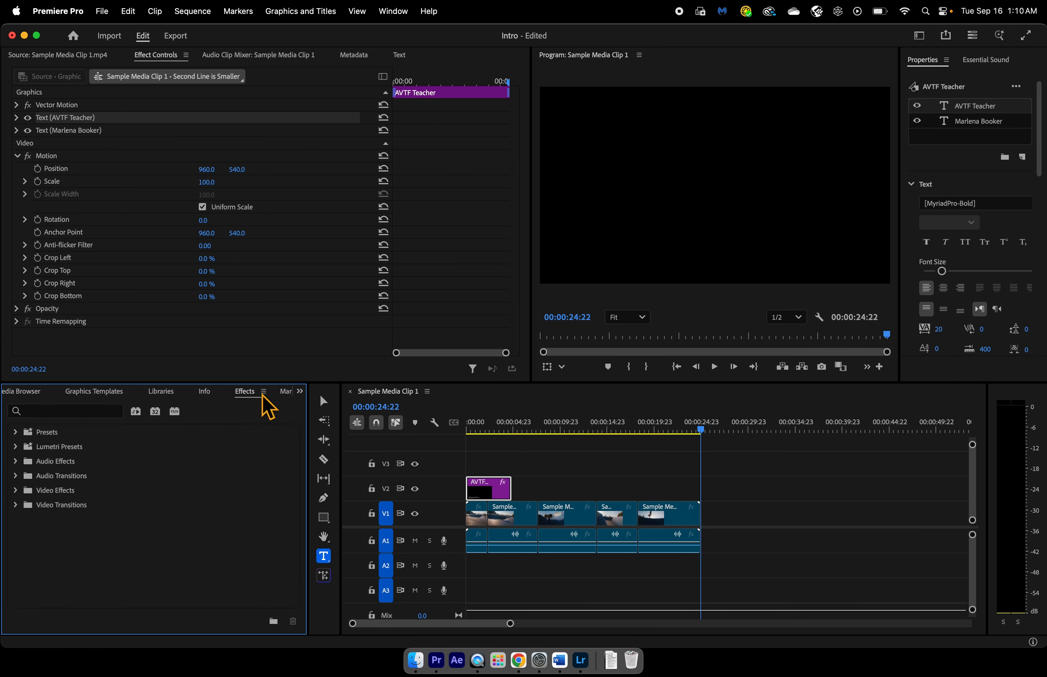
click(288, 393)
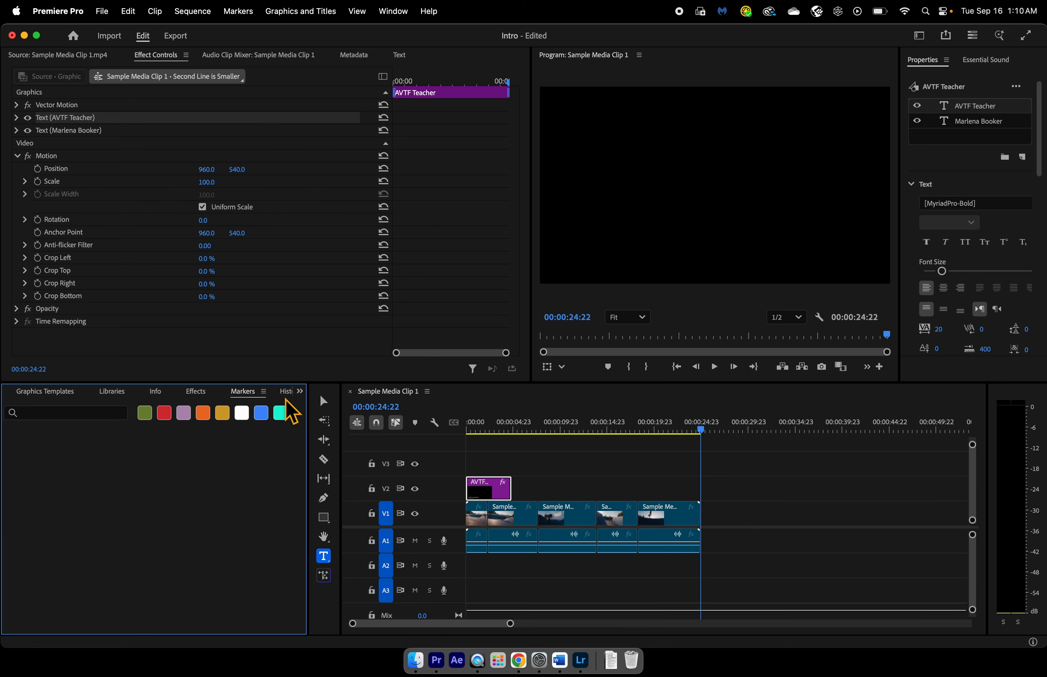
click(287, 397)
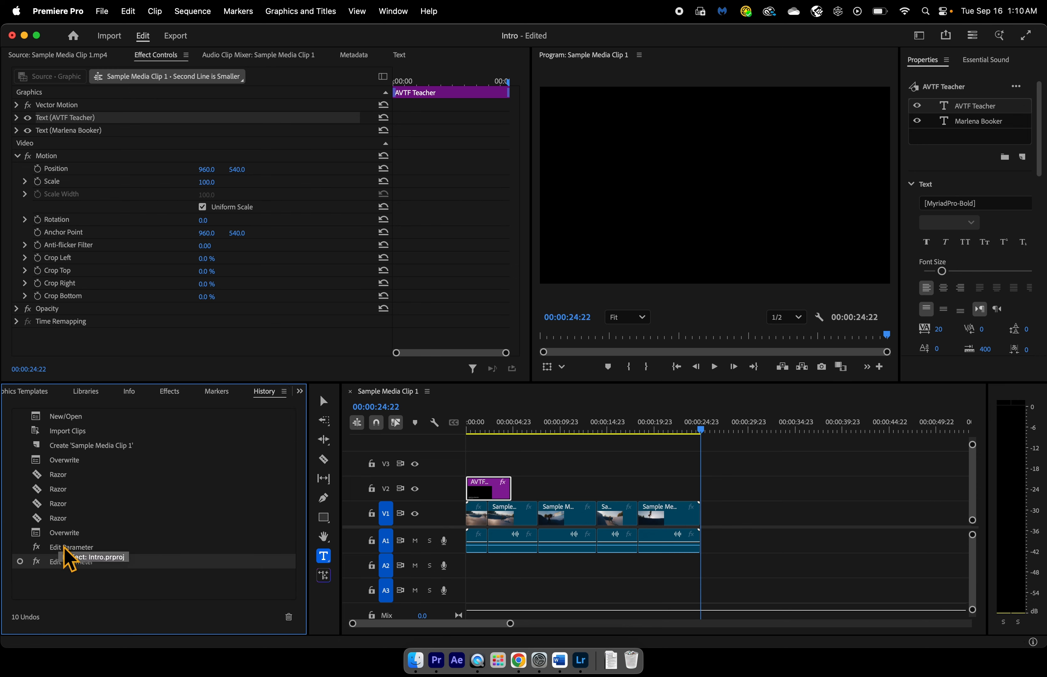
- Revert the project to its New/Open history state, try several other recorded states, and return to the last Edit Parameter state
click(73, 421)
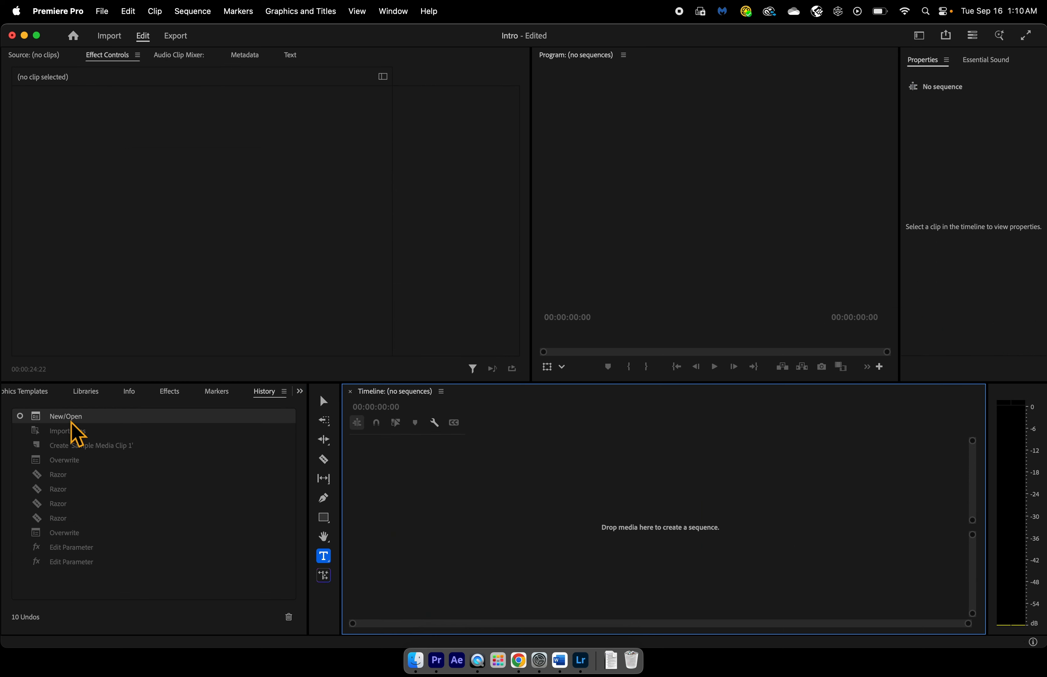
click(62, 563)
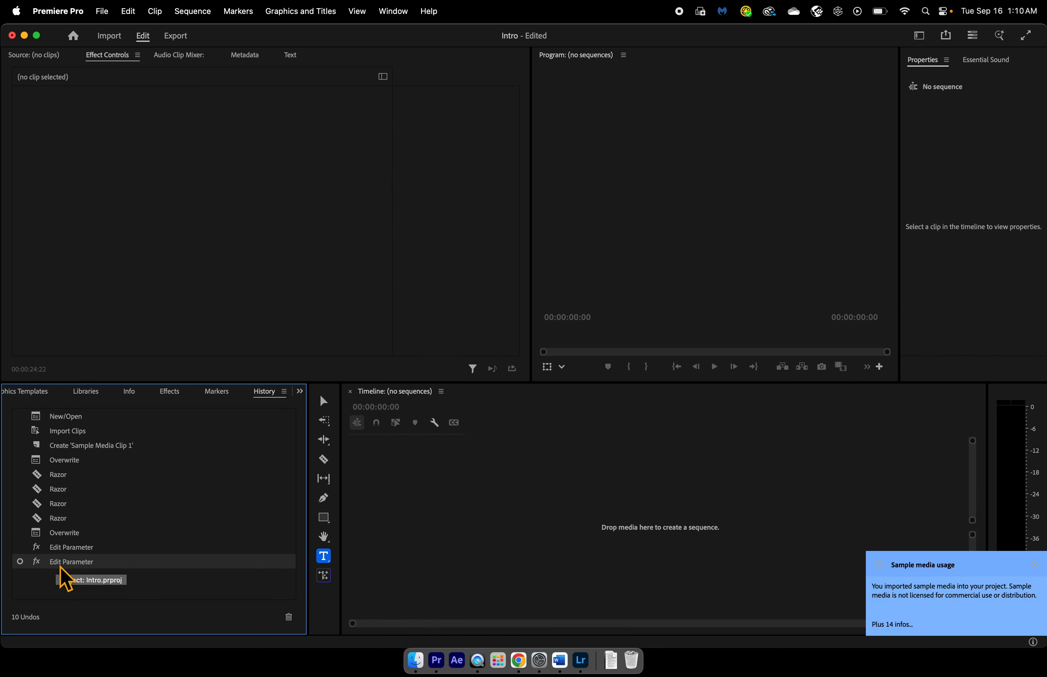
click(67, 548)
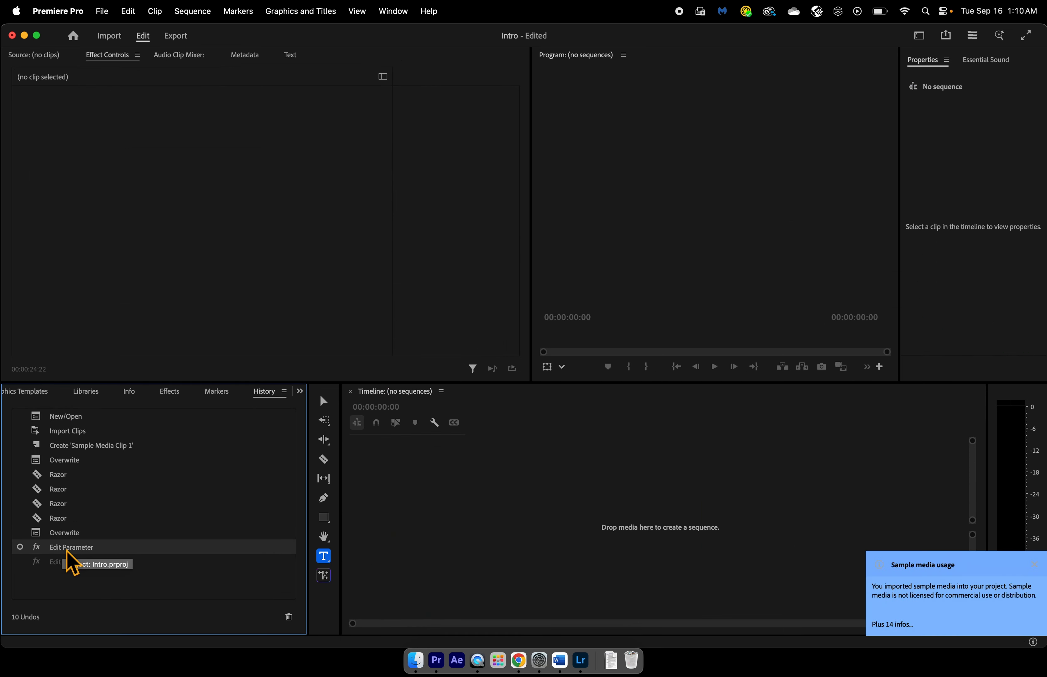
click(68, 533)
click(68, 519)
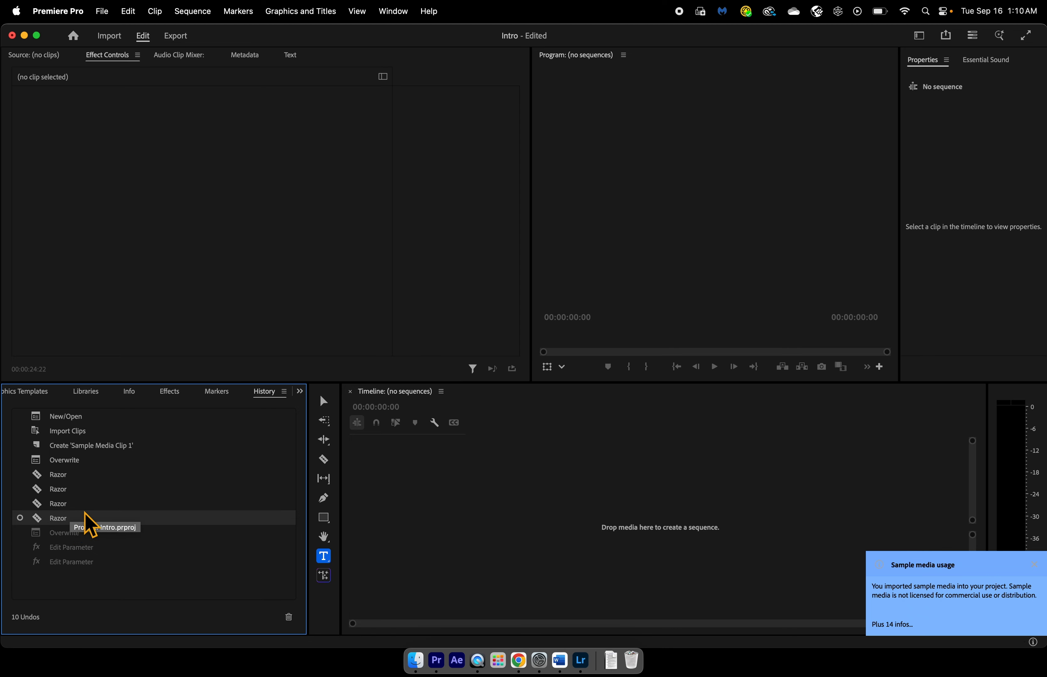
click(81, 448)
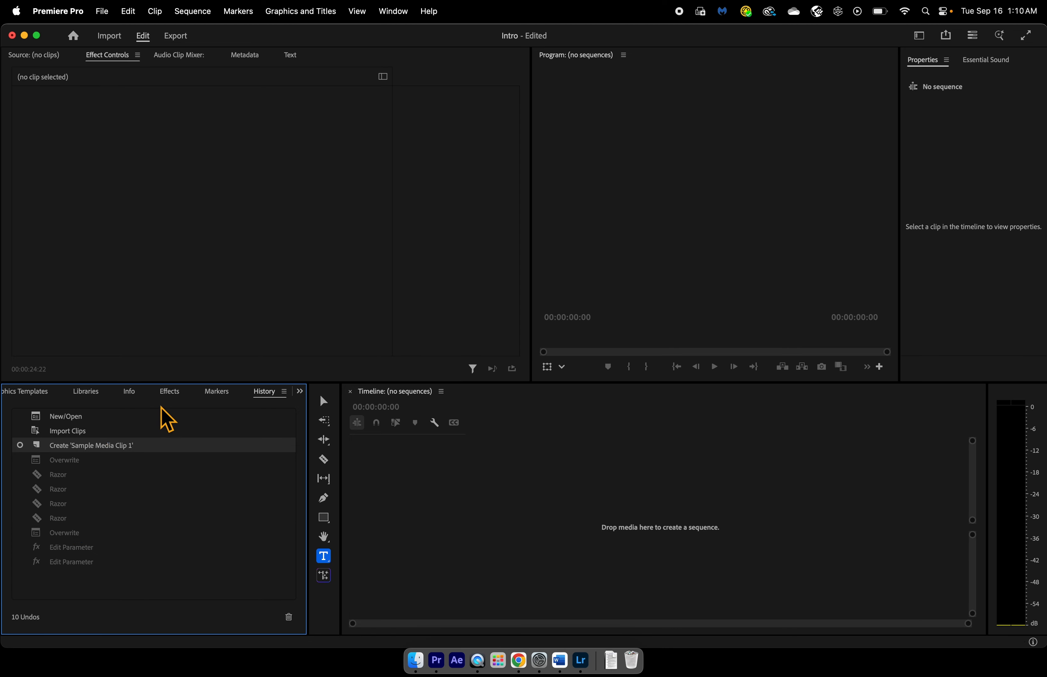
click(82, 432)
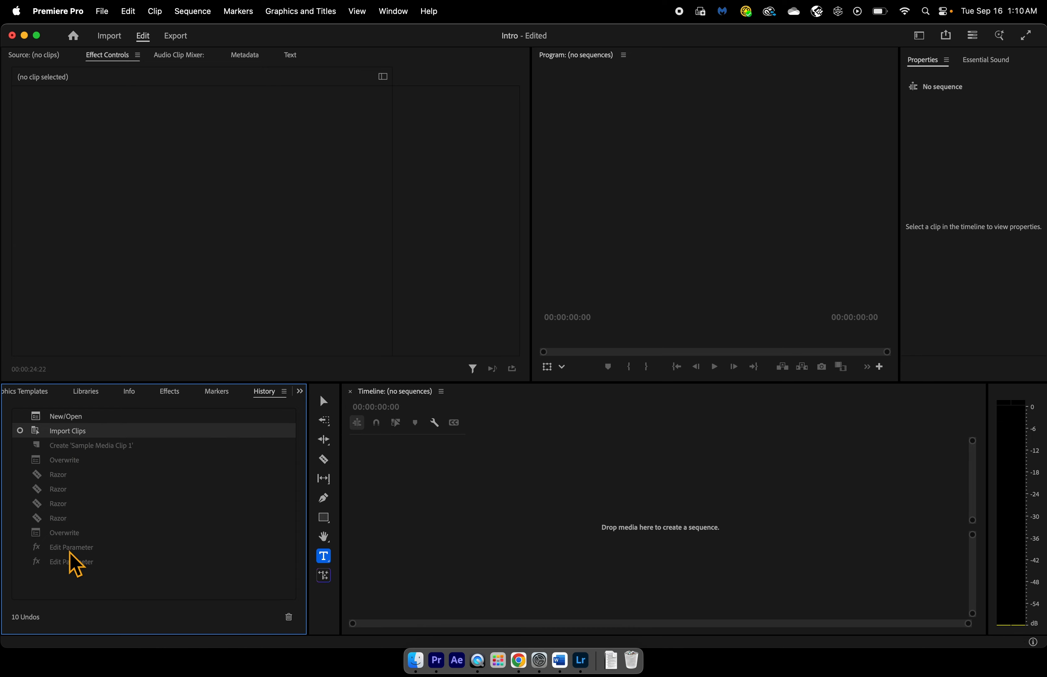
click(72, 562)
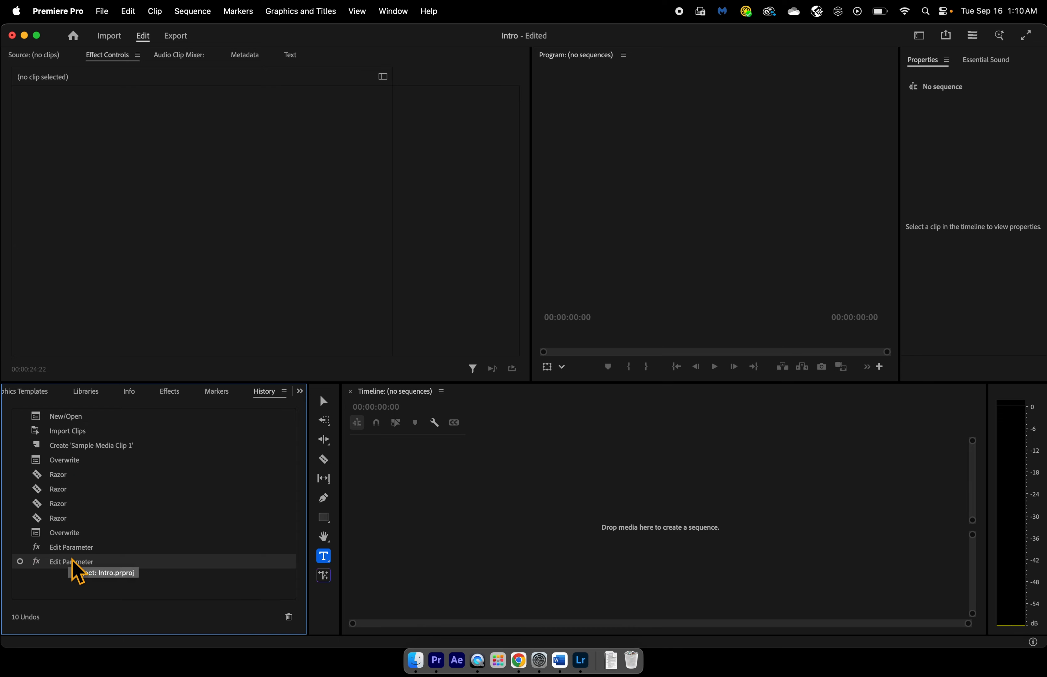
- Undo the recorded edits one after another back to the New/Open state
key(super+z)
key(super+z)
key(super+z)
key(super+z)
key(super+z)
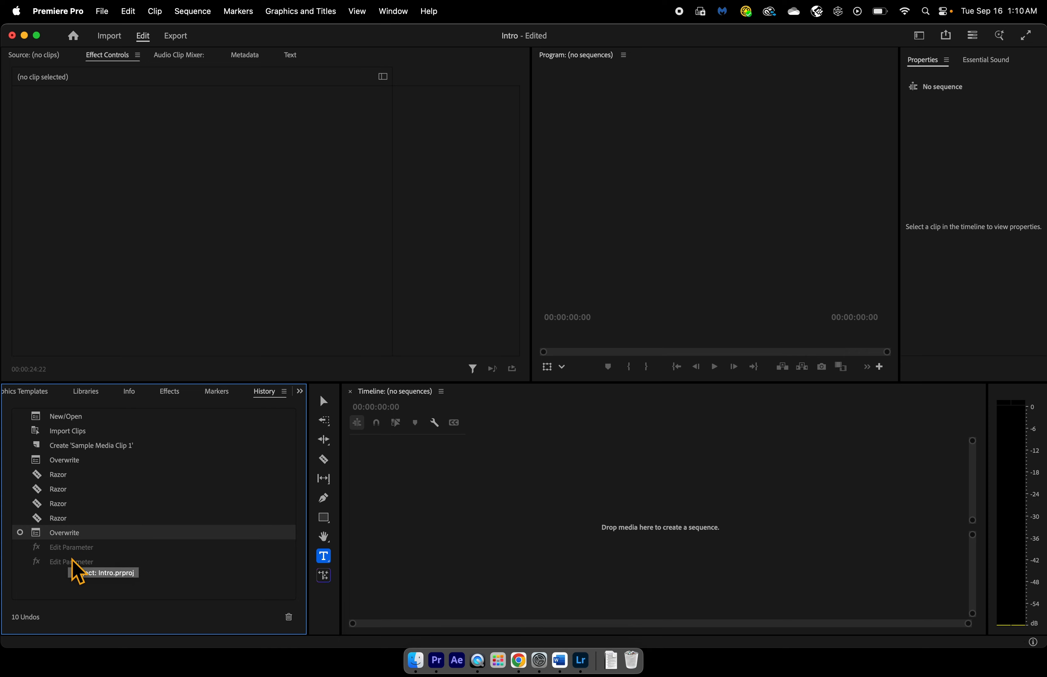
key(super+z)
key(super+z)
key(super+z)
key(super+z)
key(super+z)
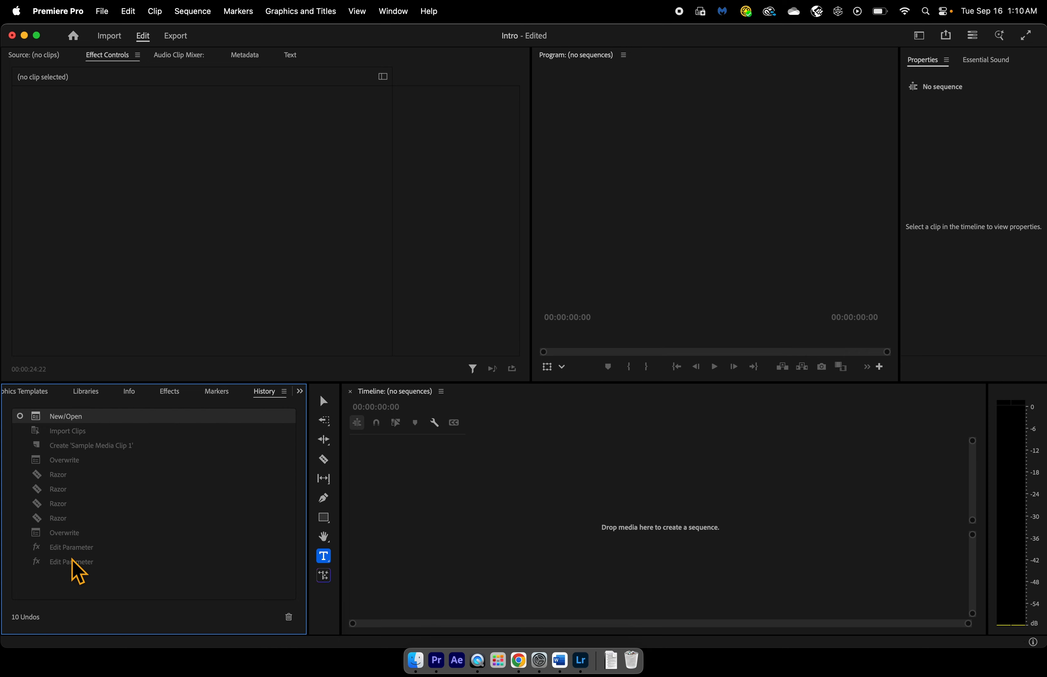
- Redo the recorded edits one after another, from Import Clips through the four Razor cuts to the second Overwrite
click(130, 14)
click(139, 50)
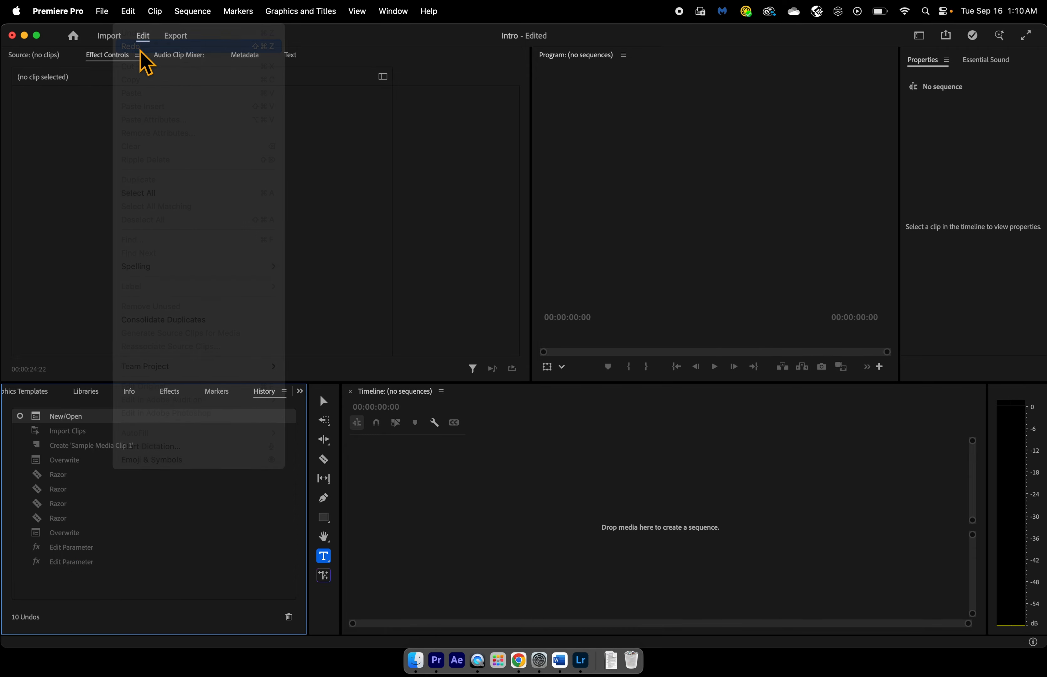
click(129, 12)
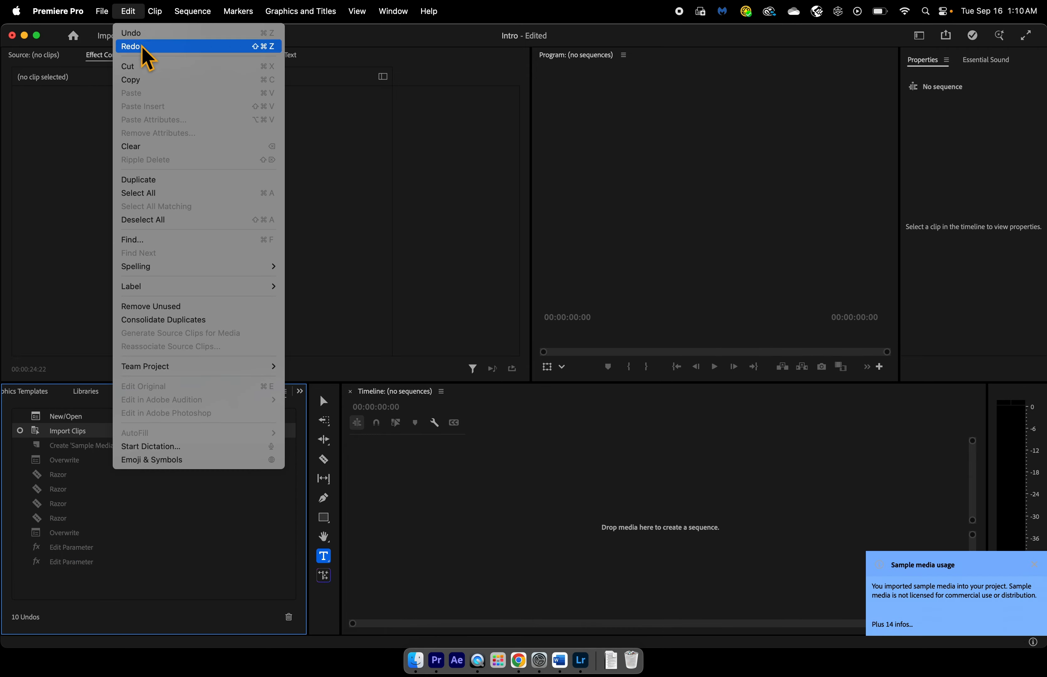
click(140, 47)
click(132, 13)
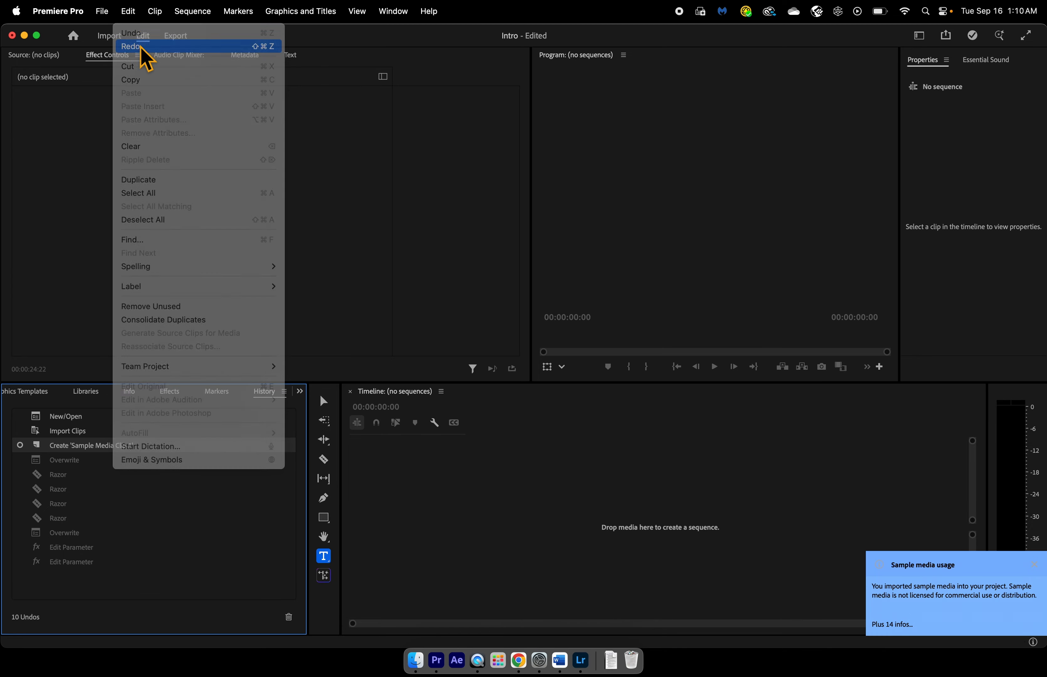
click(141, 47)
click(135, 13)
click(141, 46)
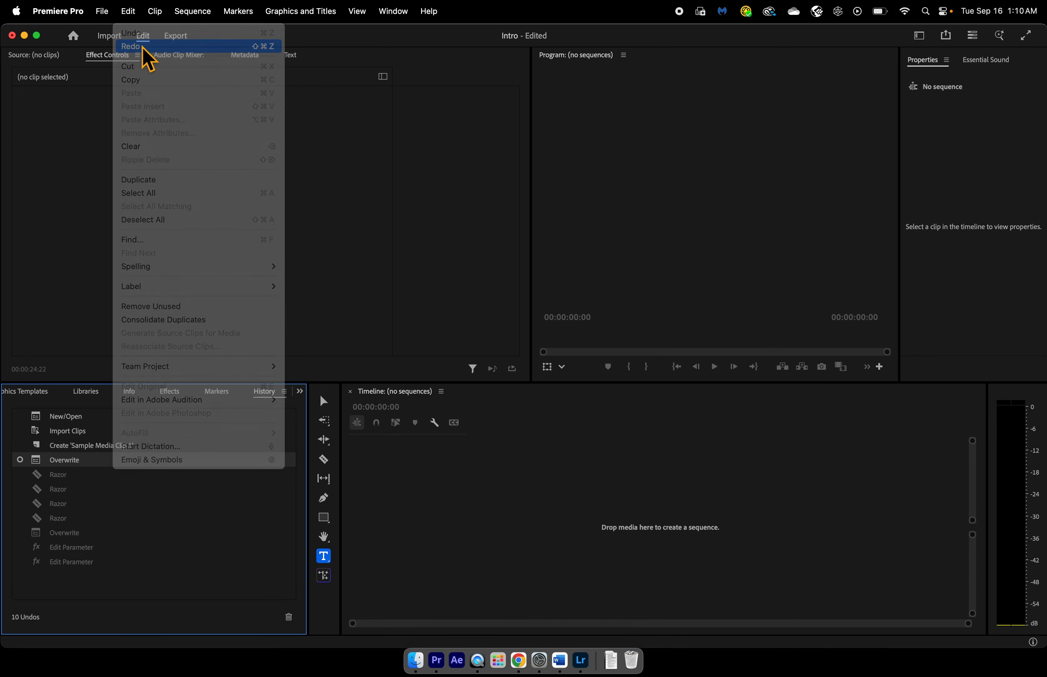
click(135, 12)
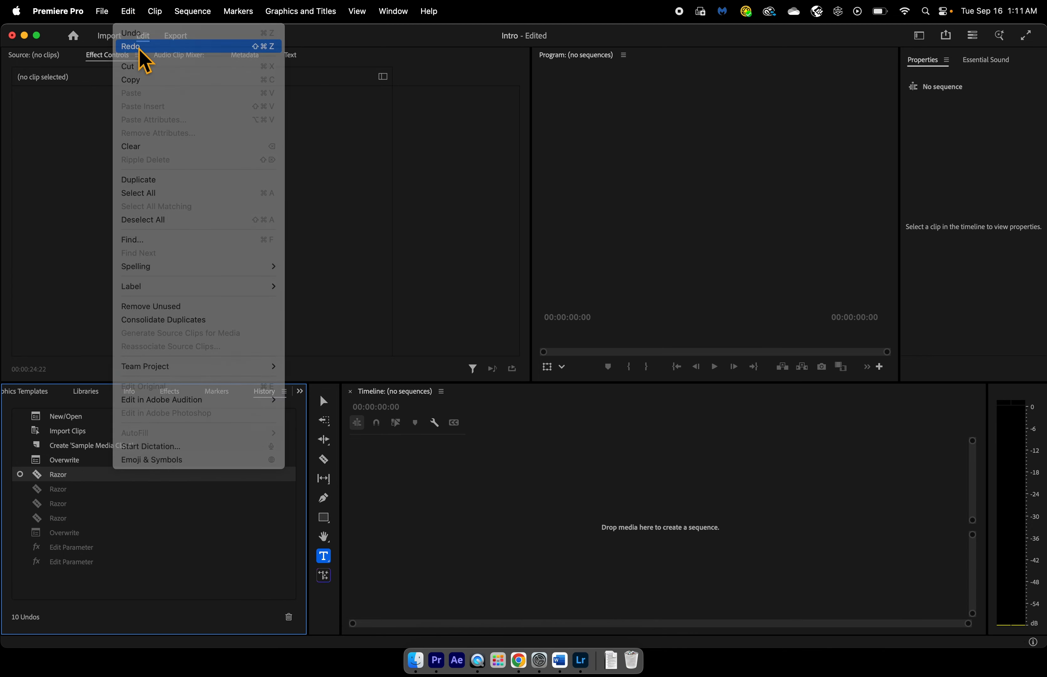
click(139, 47)
click(132, 12)
click(139, 47)
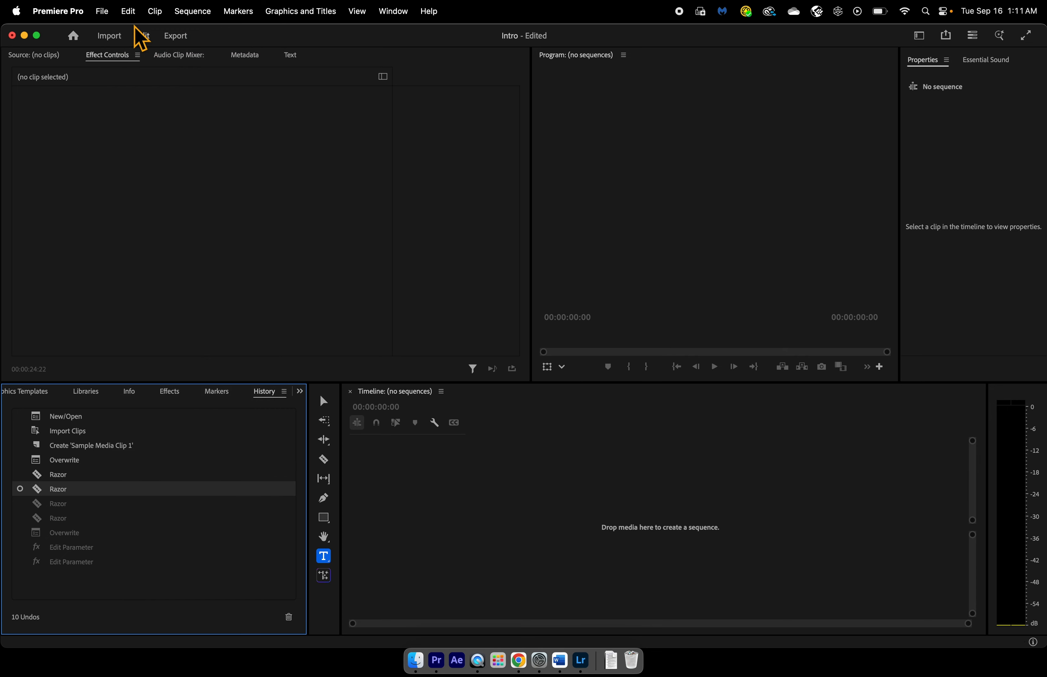
click(132, 12)
click(148, 48)
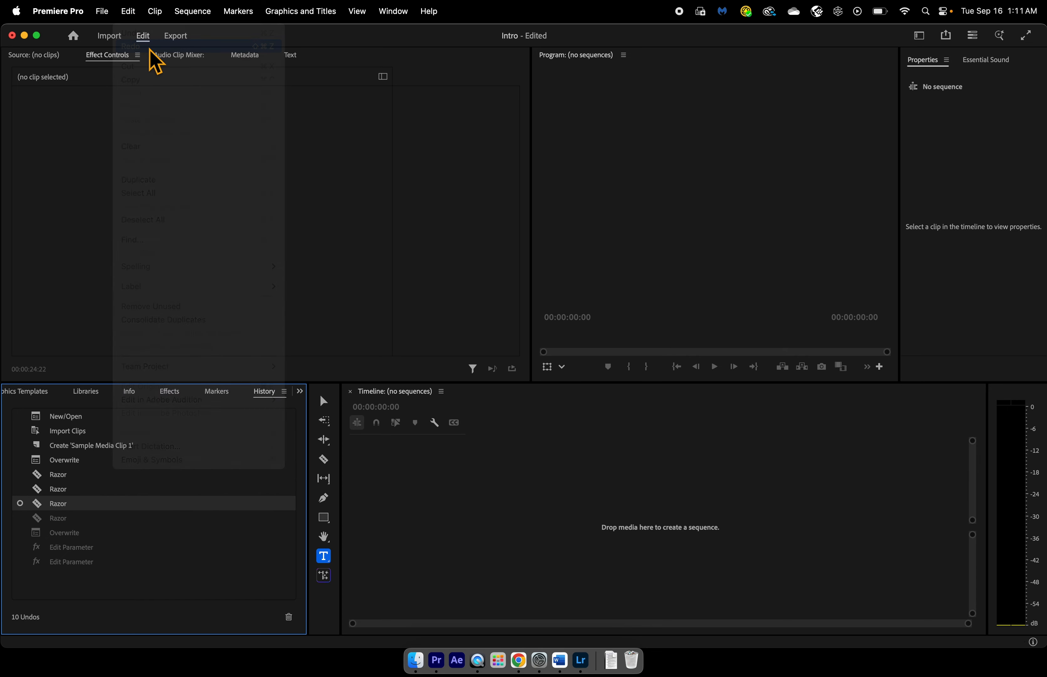
click(135, 14)
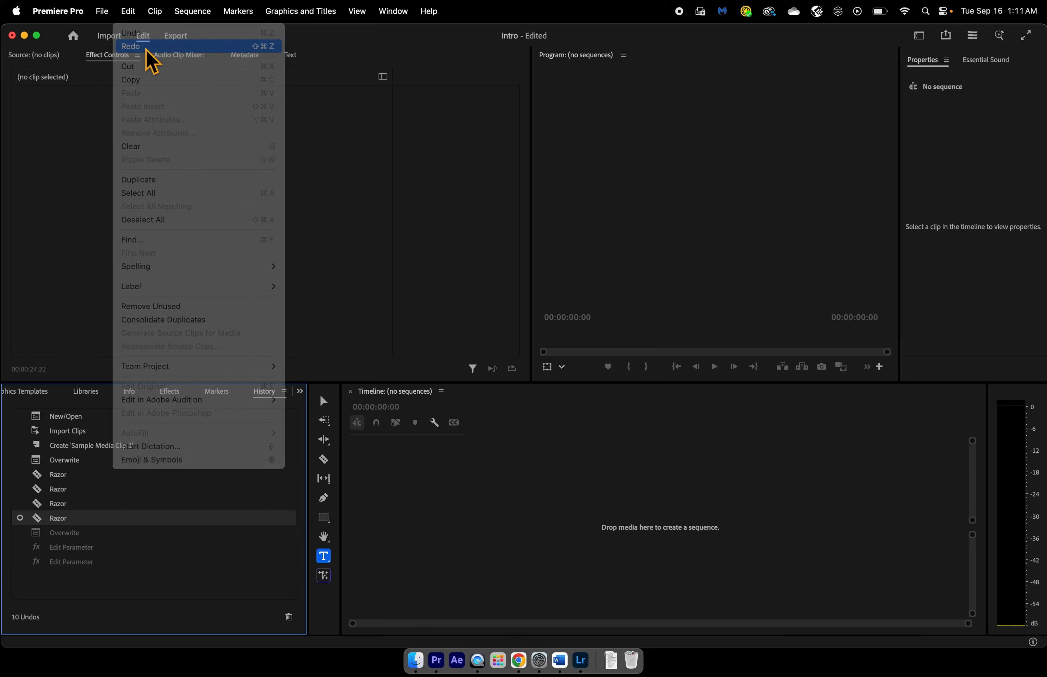
click(145, 49)
- Reopen the Sample Media Clip 1 sequence from the project's media and move the playhead to 00:00:24:14
click(62, 394)
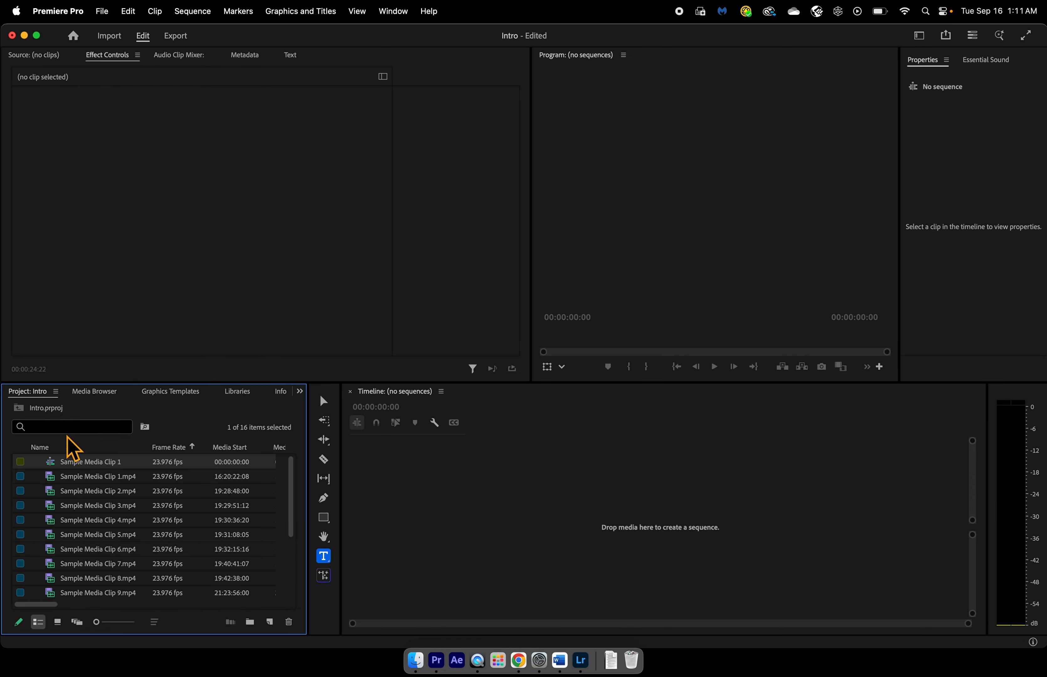
click(79, 462)
double_click(52, 463)
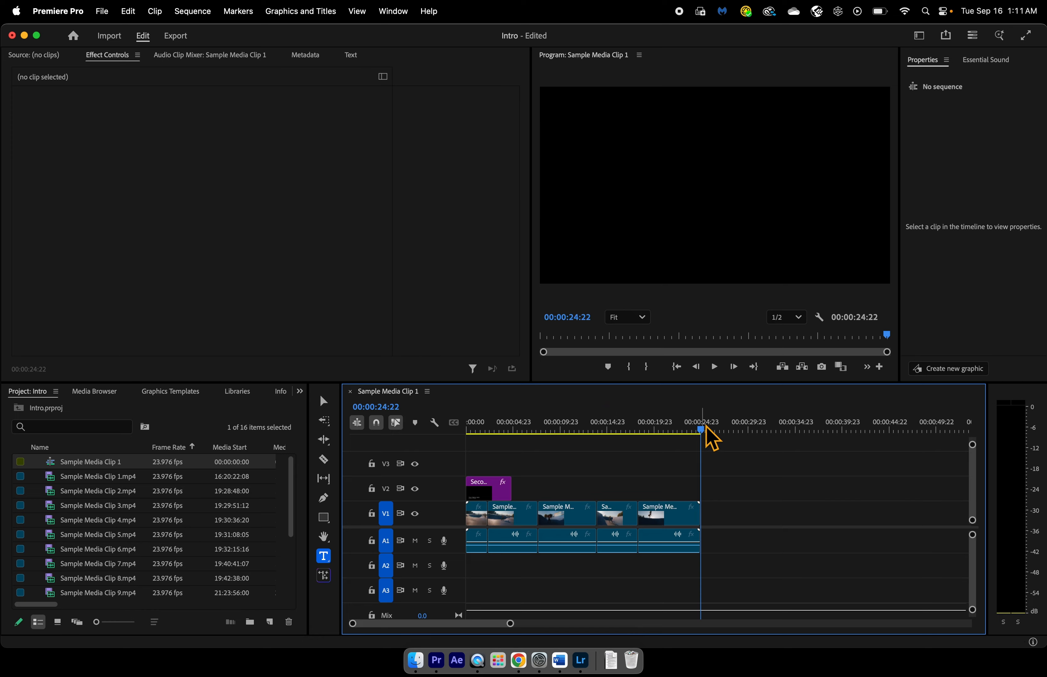
mouse_move(702, 432)
mouse_down()
mouse_move(453, 444)
mouse_move(705, 420)
mouse_move(697, 422)
mouse_up()
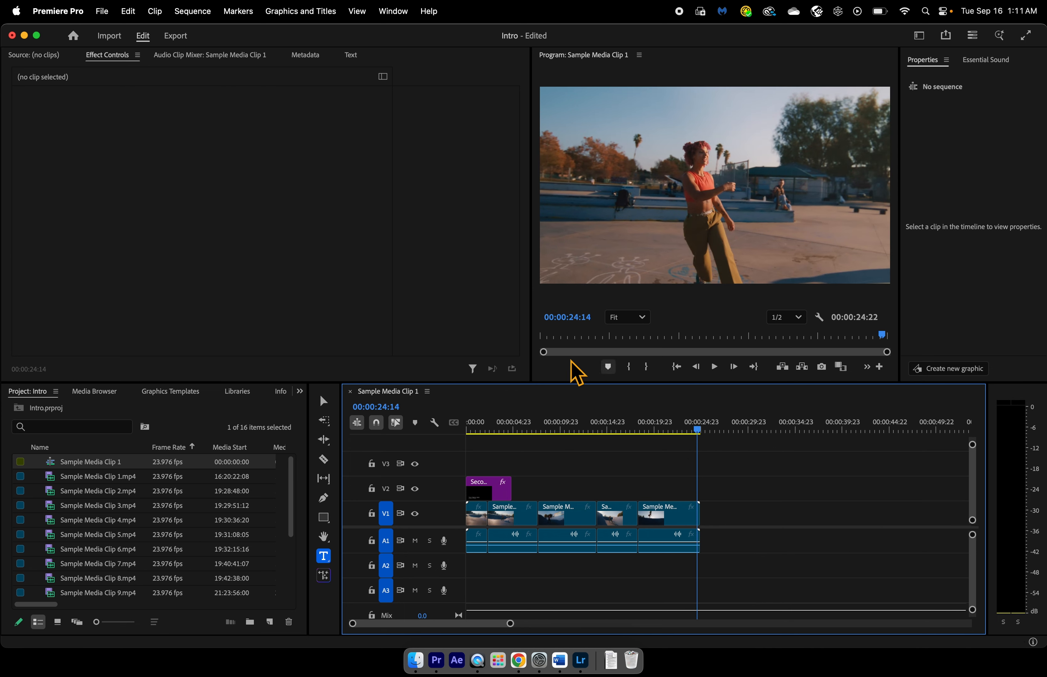
- Render the sequence from In to Out and stop the preview playback at 00:00:11:09
click(192, 11)
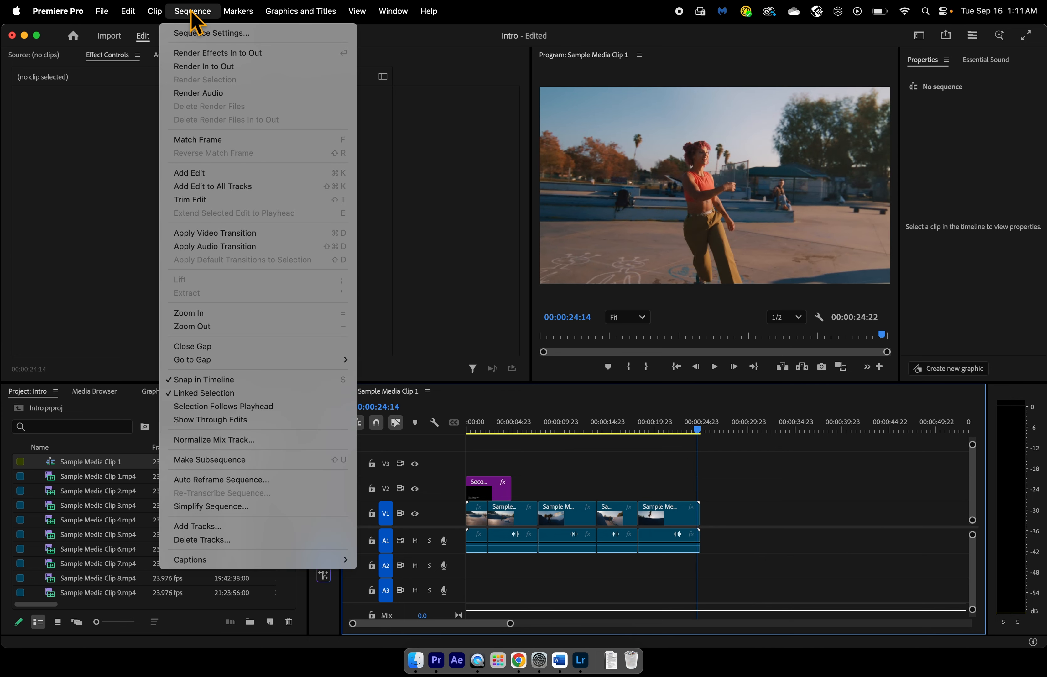
click(211, 66)
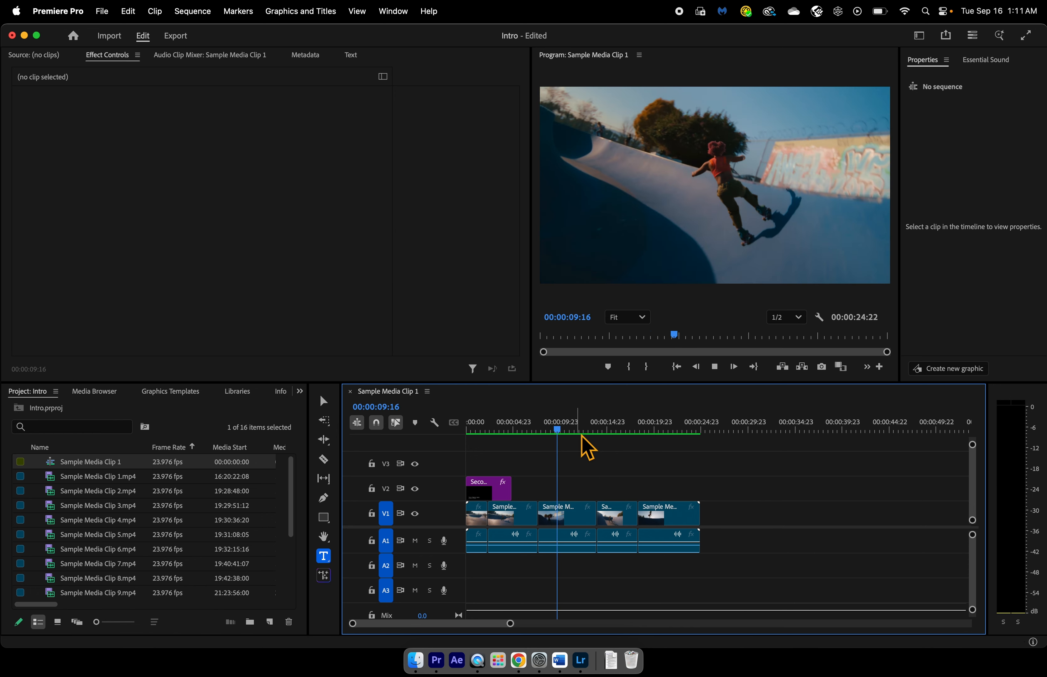
click(719, 371)
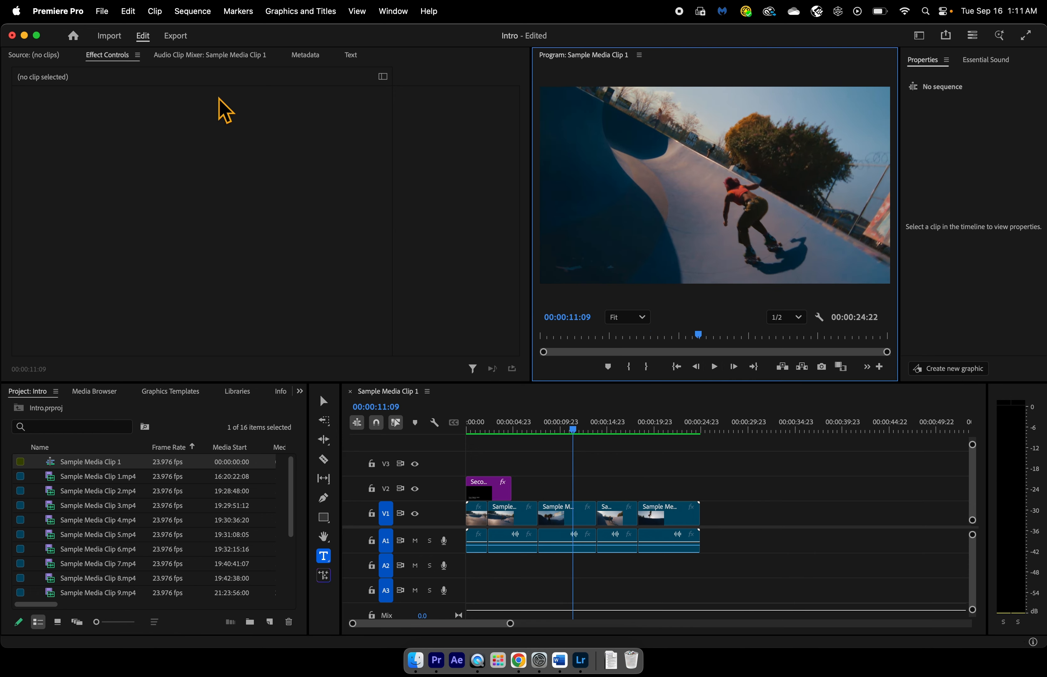
- Check the export file name, and rename the Sample Media Clip 1 sequence with the prefix 3, the owner's name and "Intro"
click(178, 39)
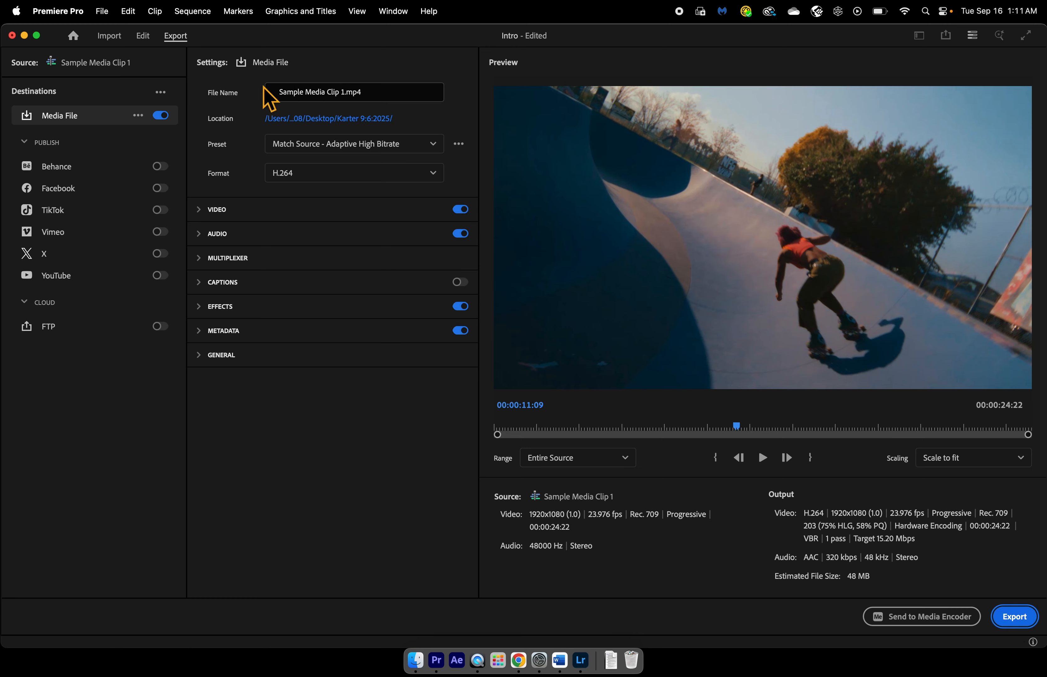
click(147, 37)
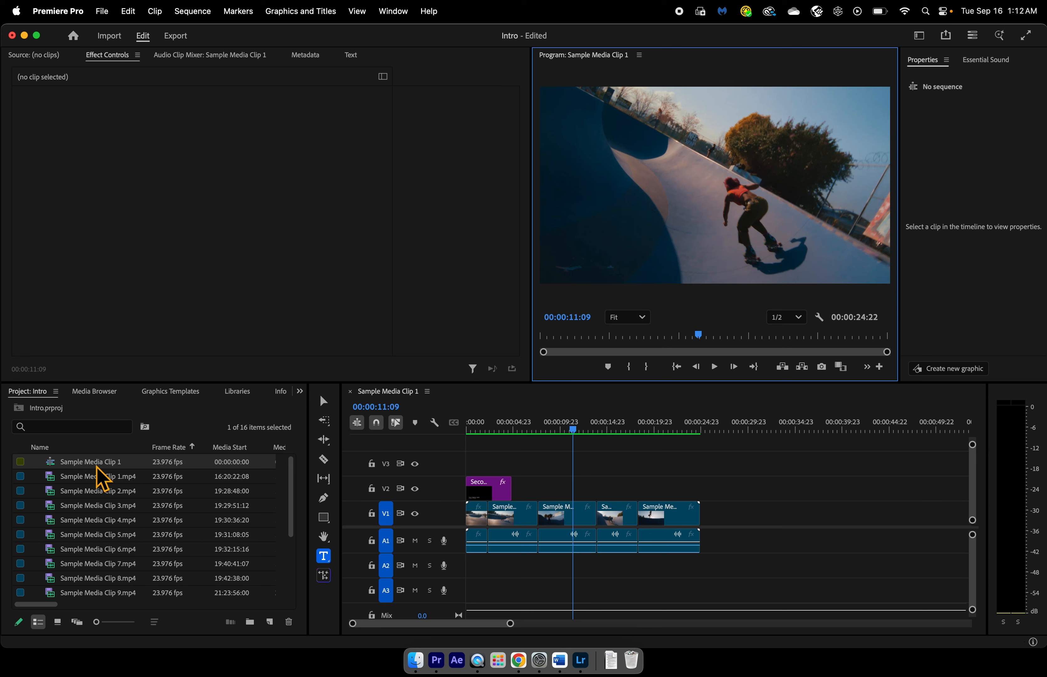
click(88, 461)
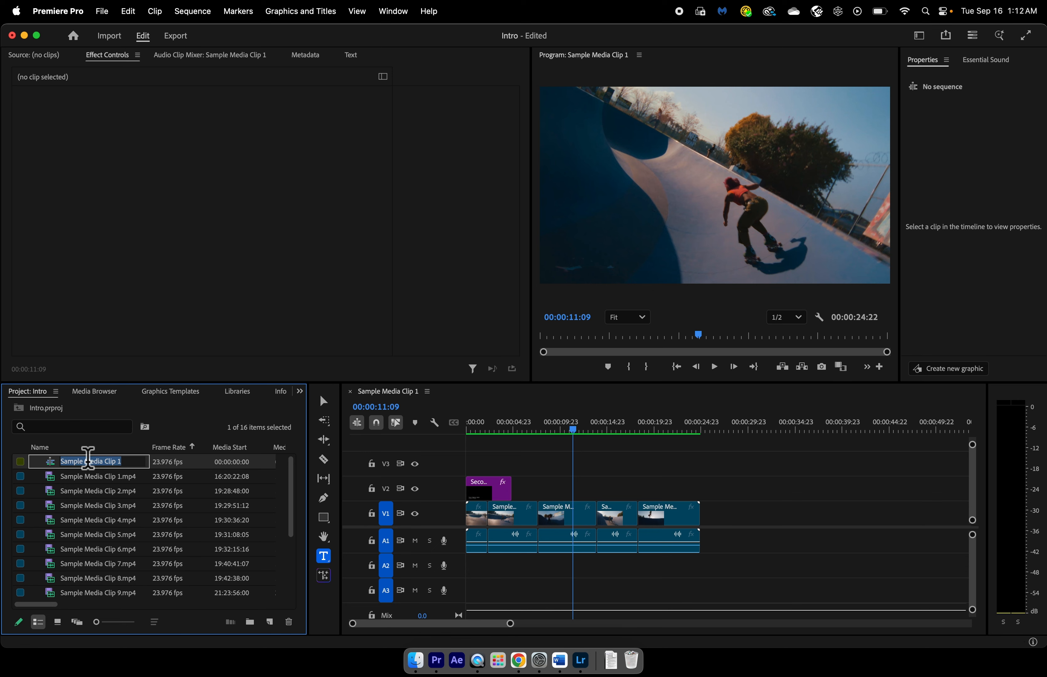
text(3MBookerIntro)
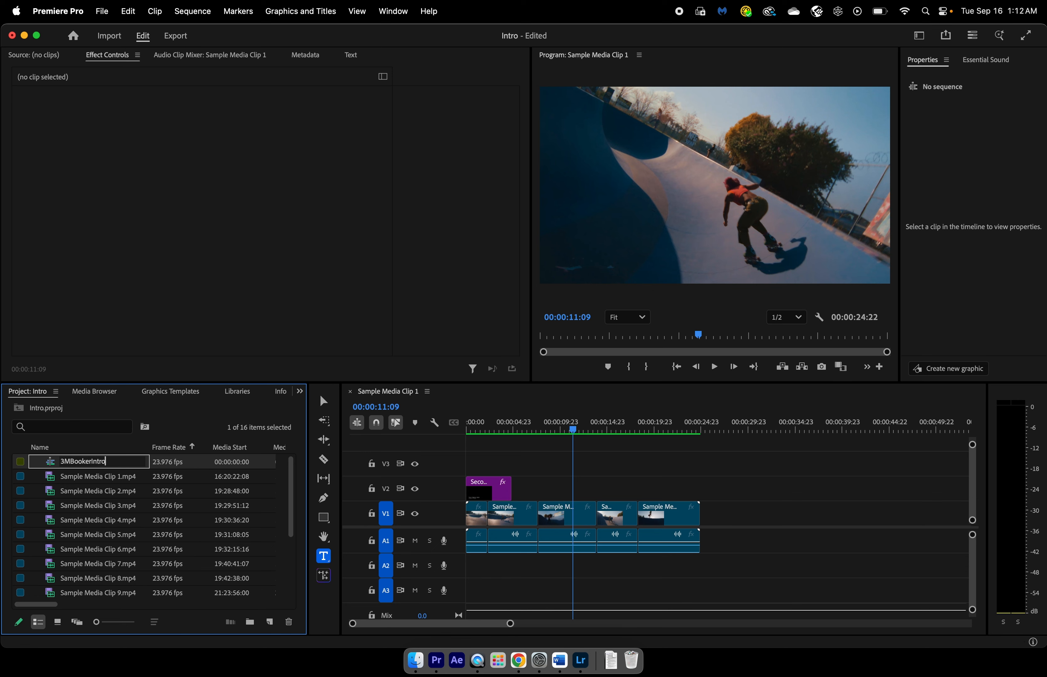
key(Tab)
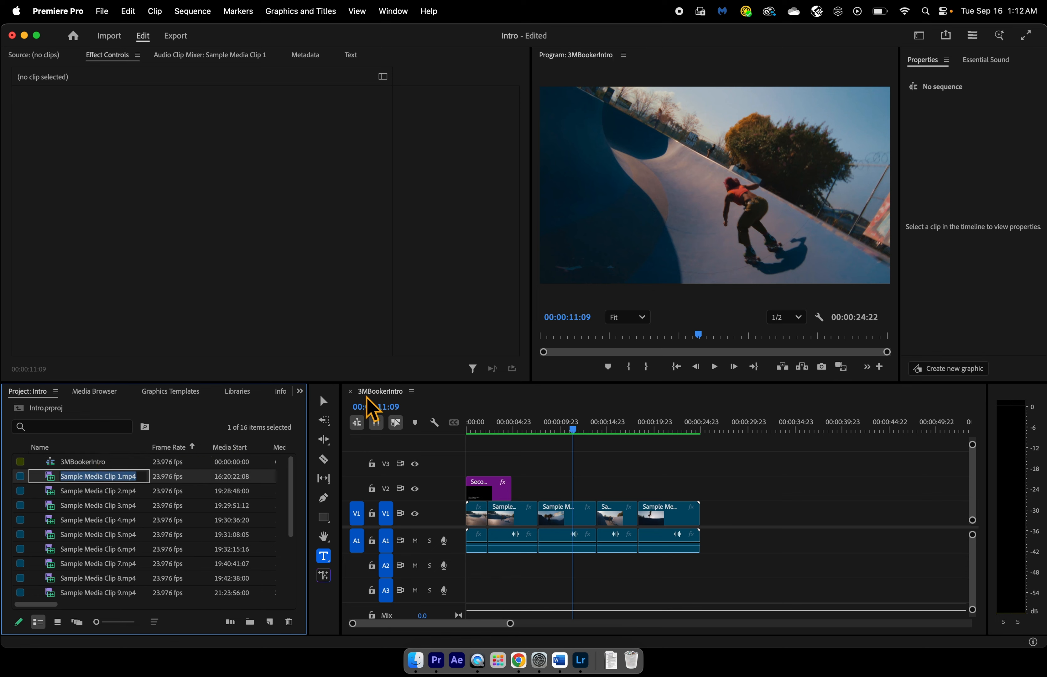
click(183, 42)
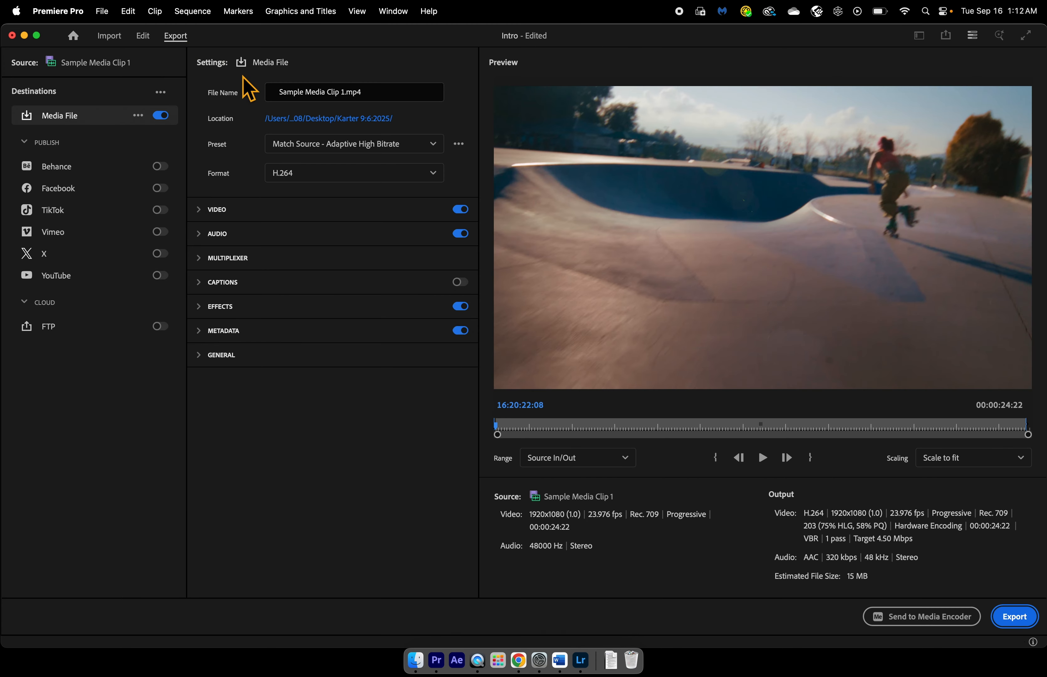
click(299, 91)
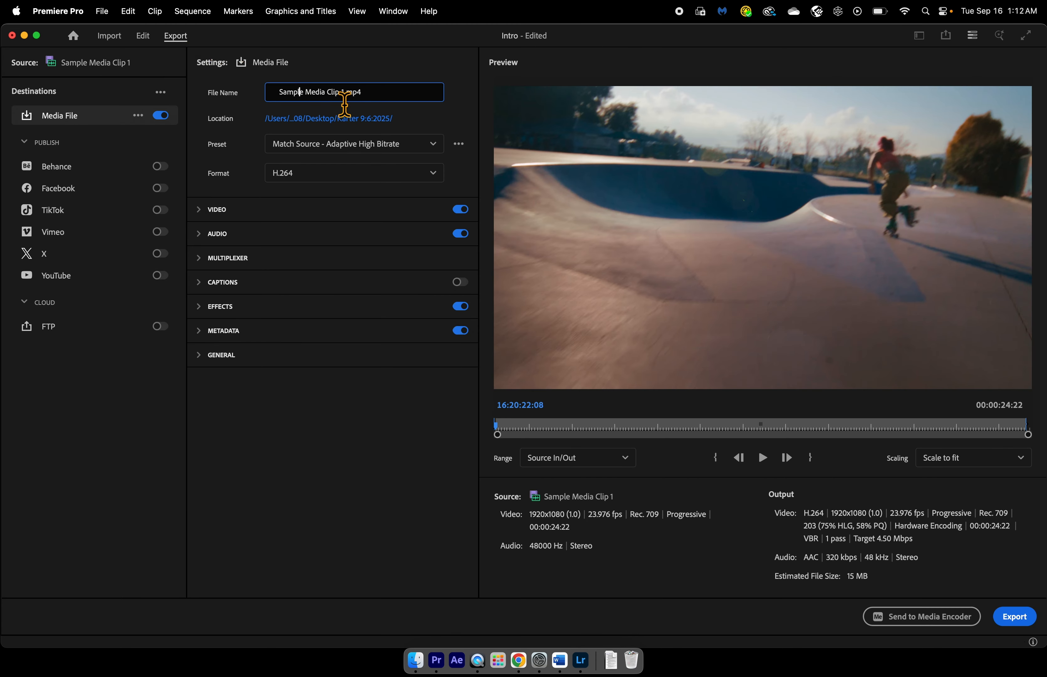
click(143, 36)
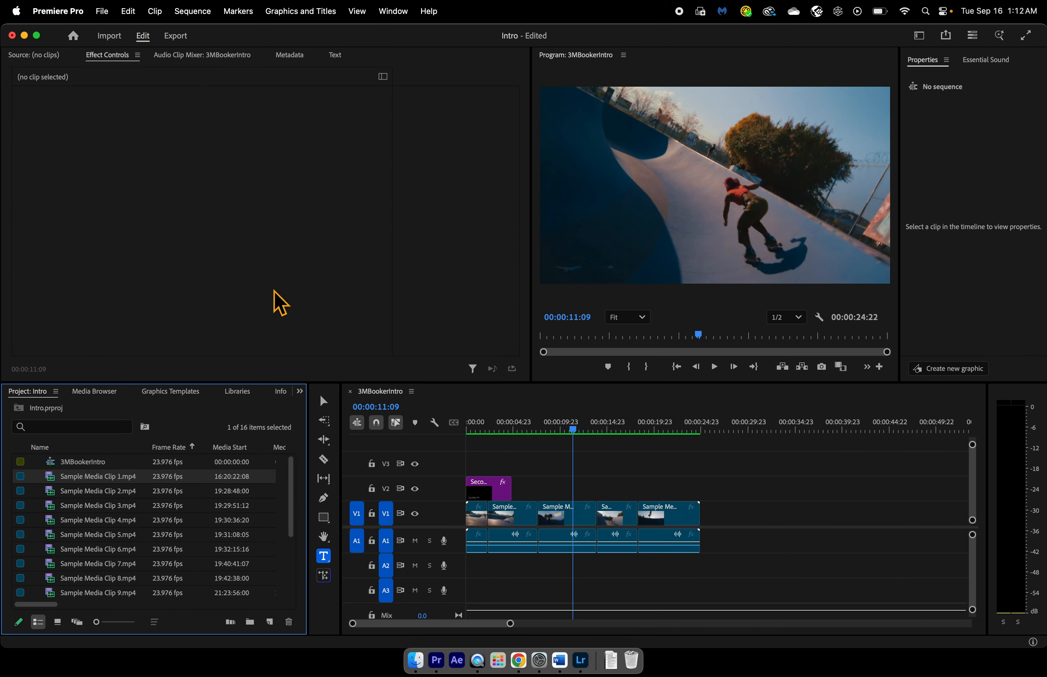
- Select all clips in the renamed sequence, including the lower third, and bring up the sequence's export settings
click(470, 452)
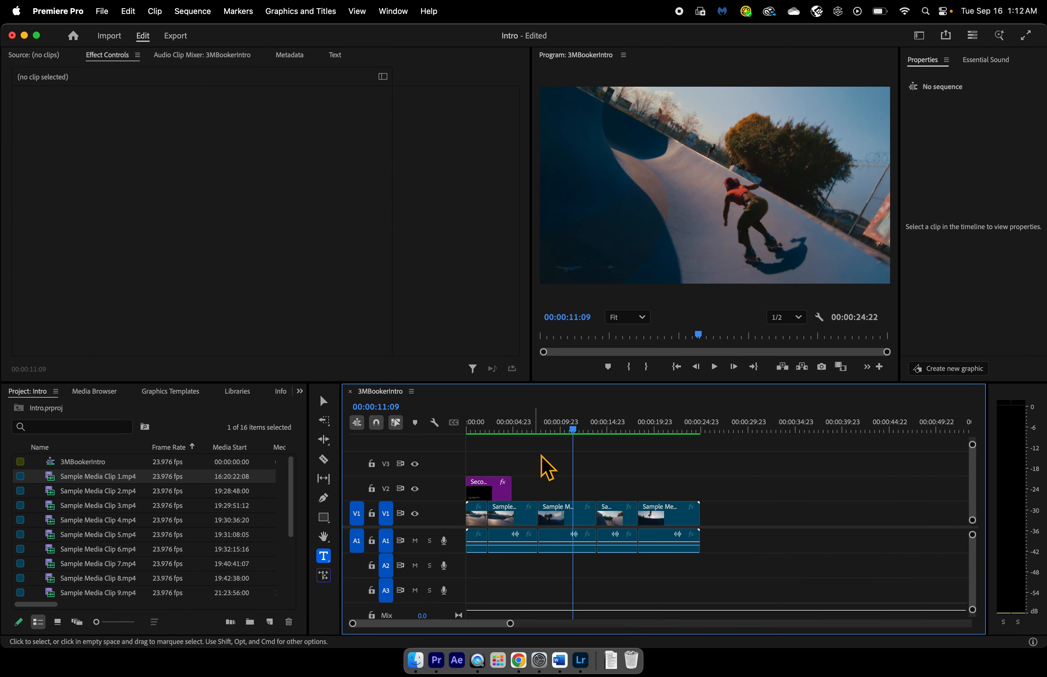
drag(729, 458, 454, 555)
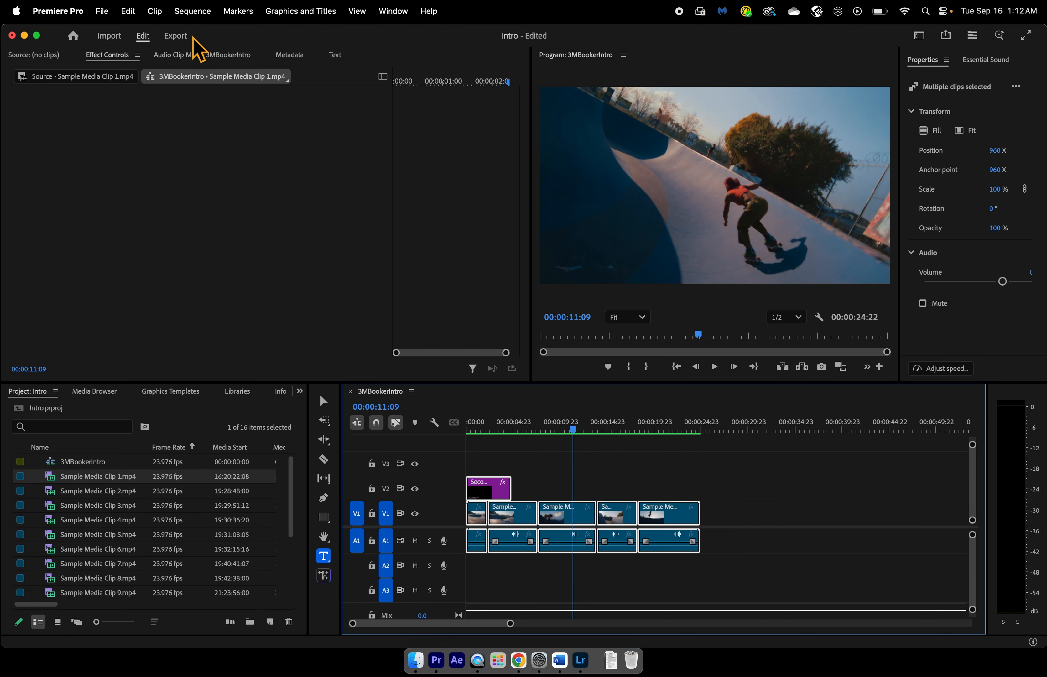
click(178, 38)
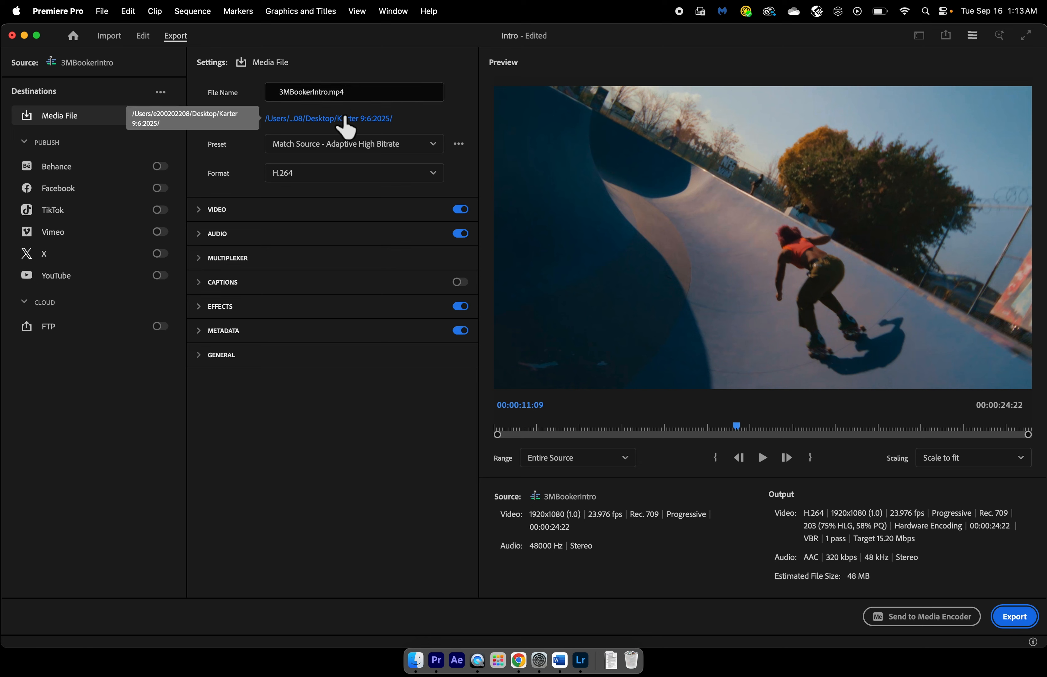
- Set the export location to the personal Intro folder under 1 2025 -2026, 1-6 Period on the external drive, and export the sequence
click(306, 119)
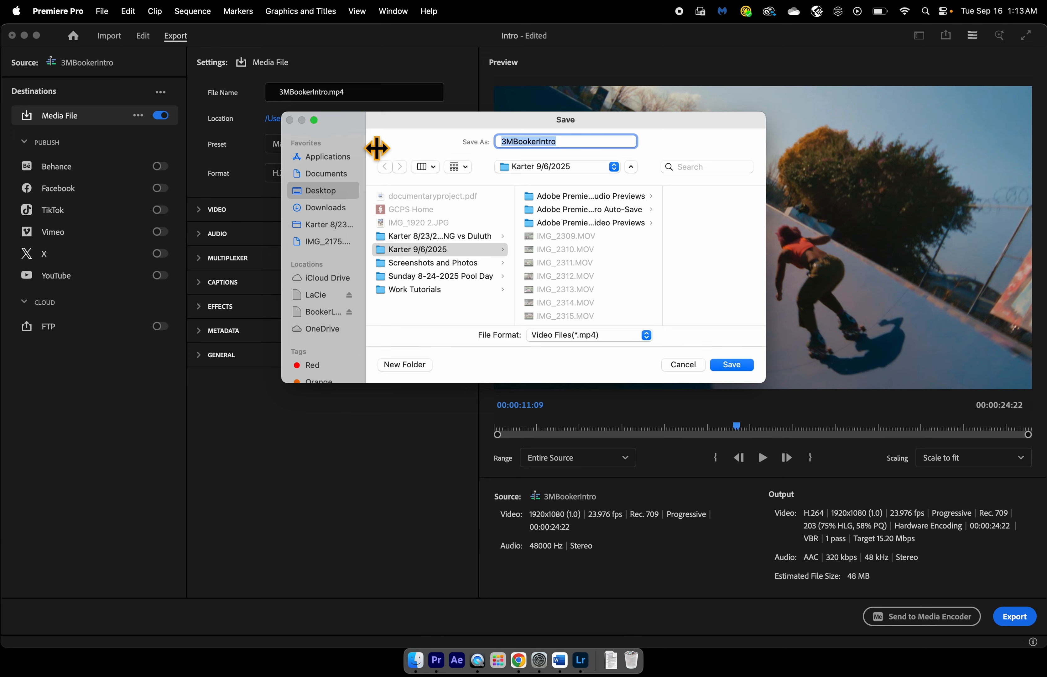
click(329, 316)
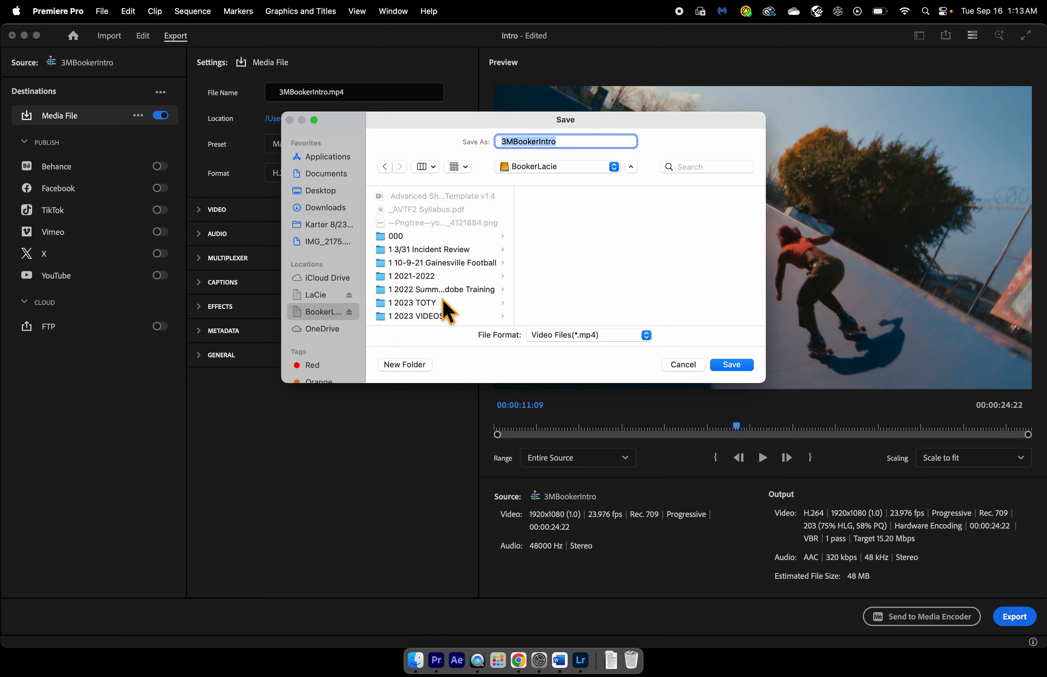
scroll(446, 310, down, 5)
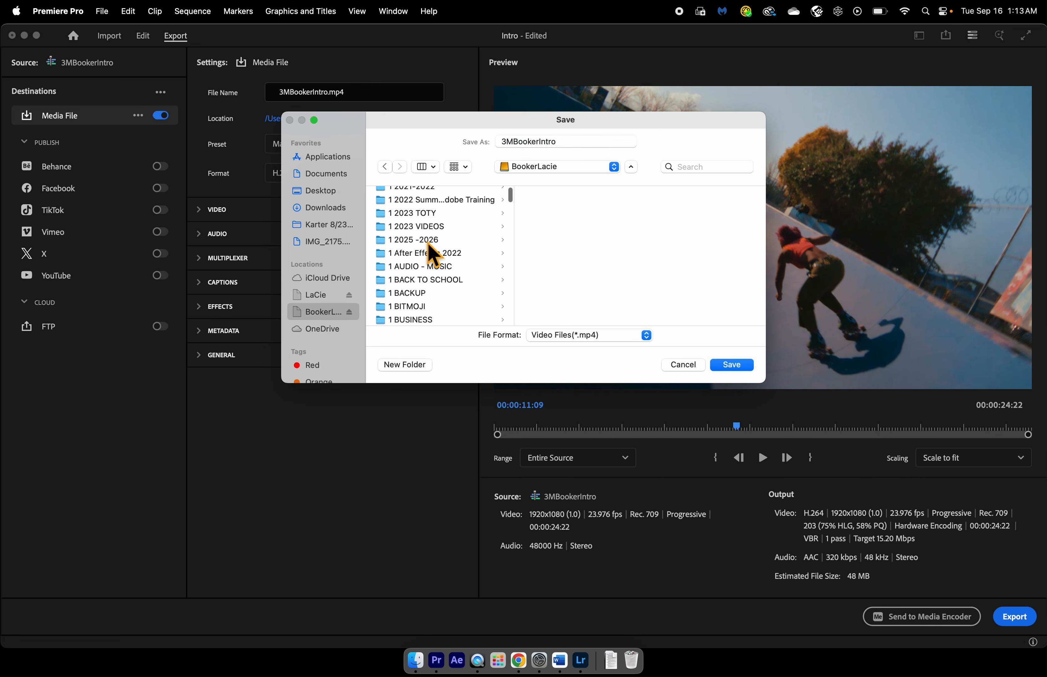
click(428, 243)
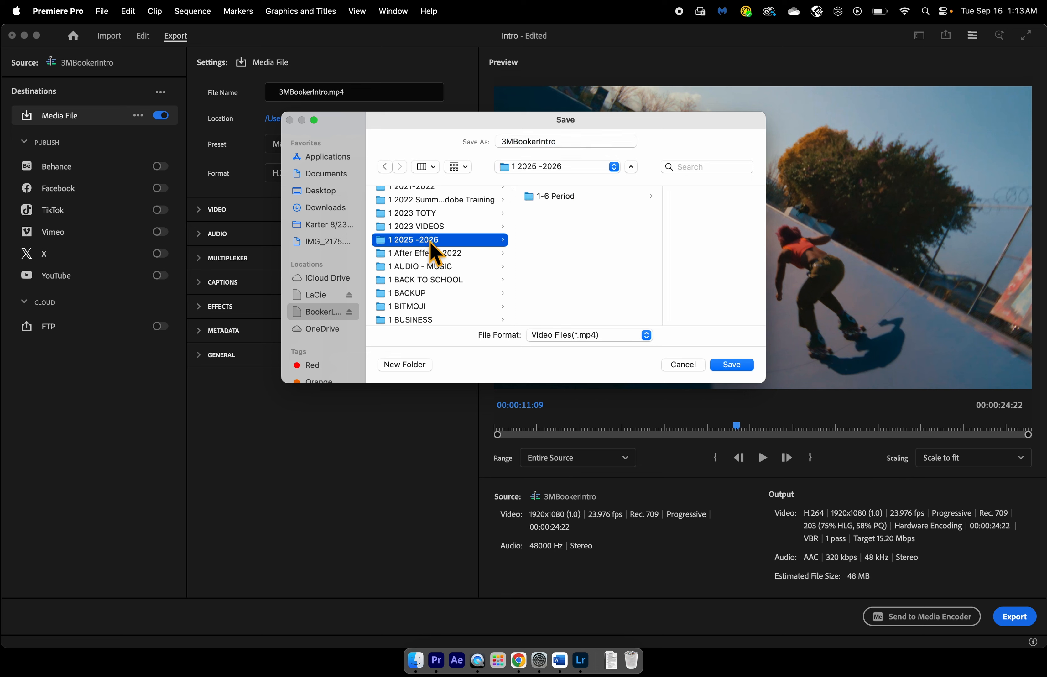
click(550, 201)
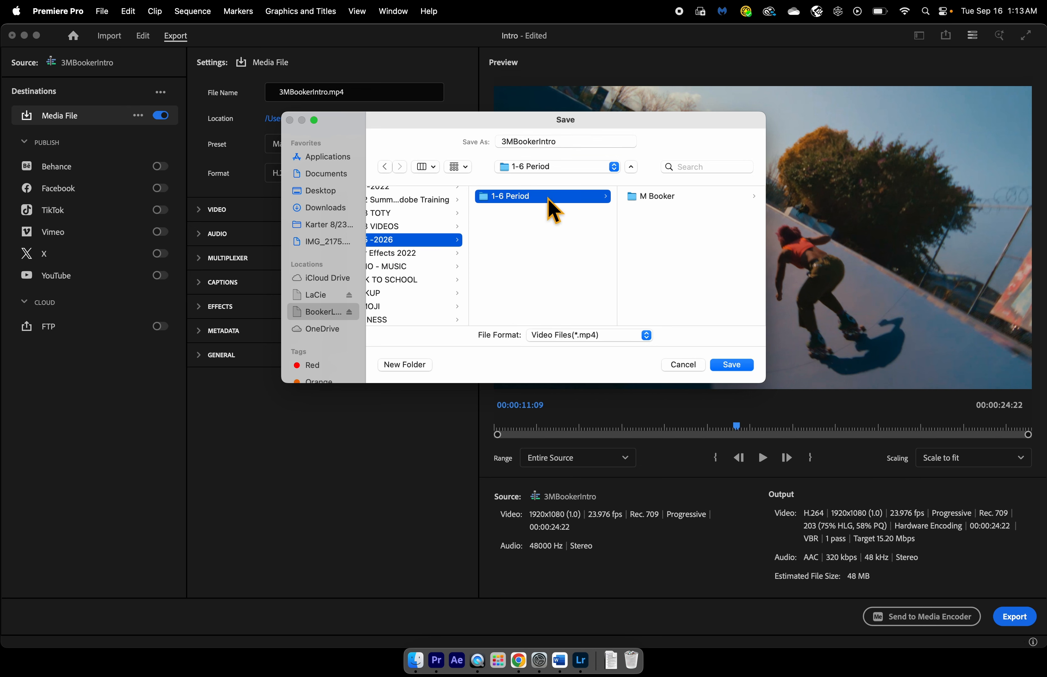
click(665, 199)
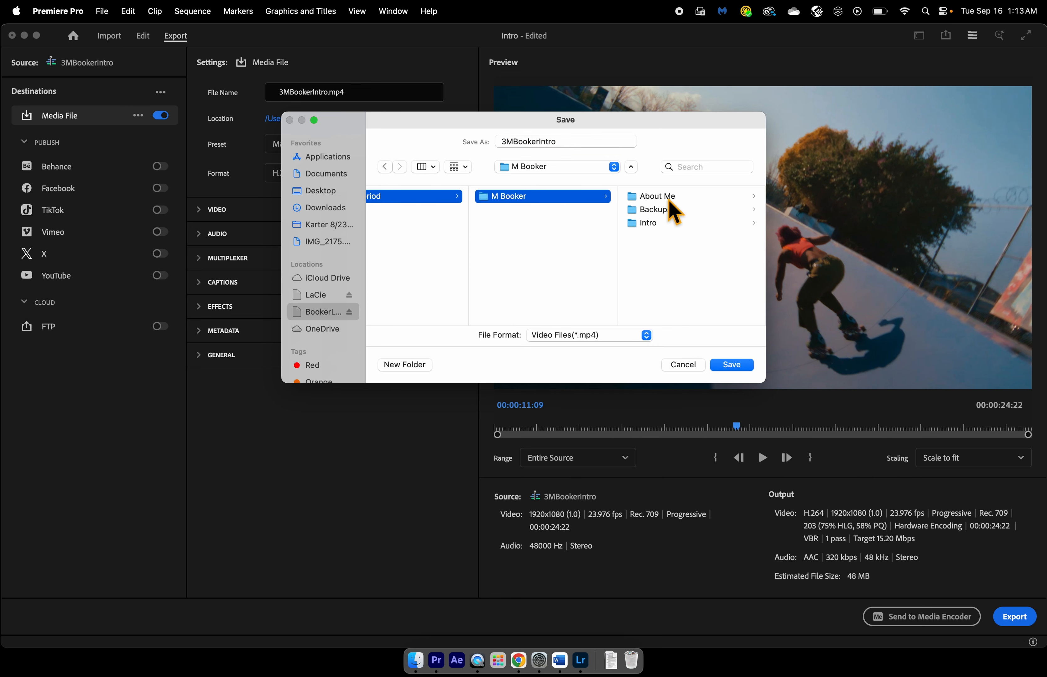
click(658, 224)
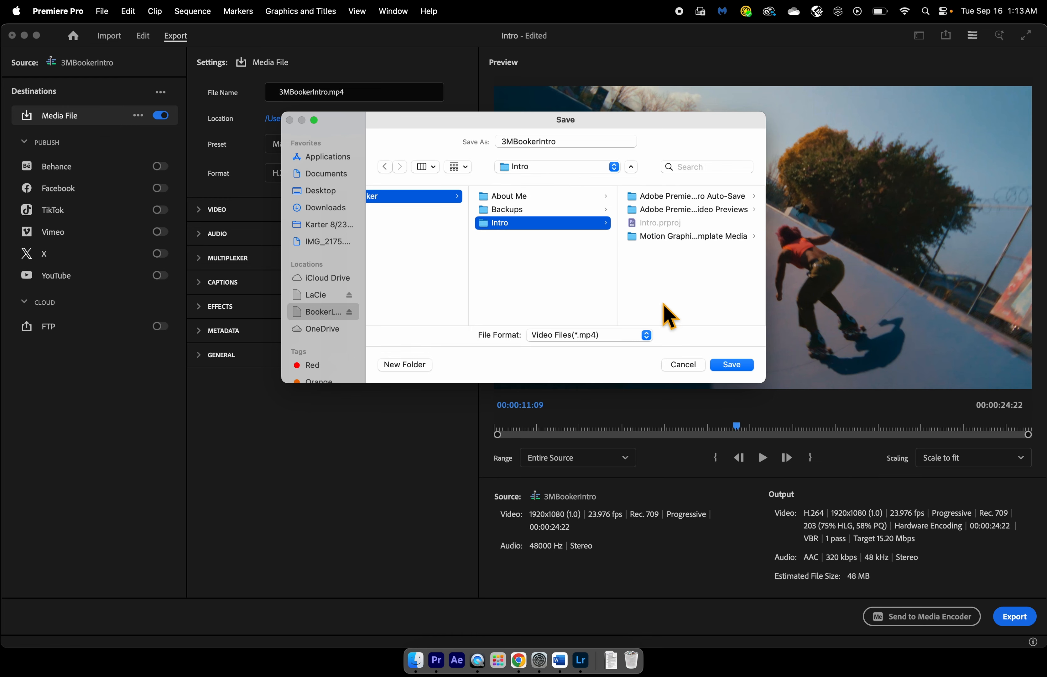
click(734, 366)
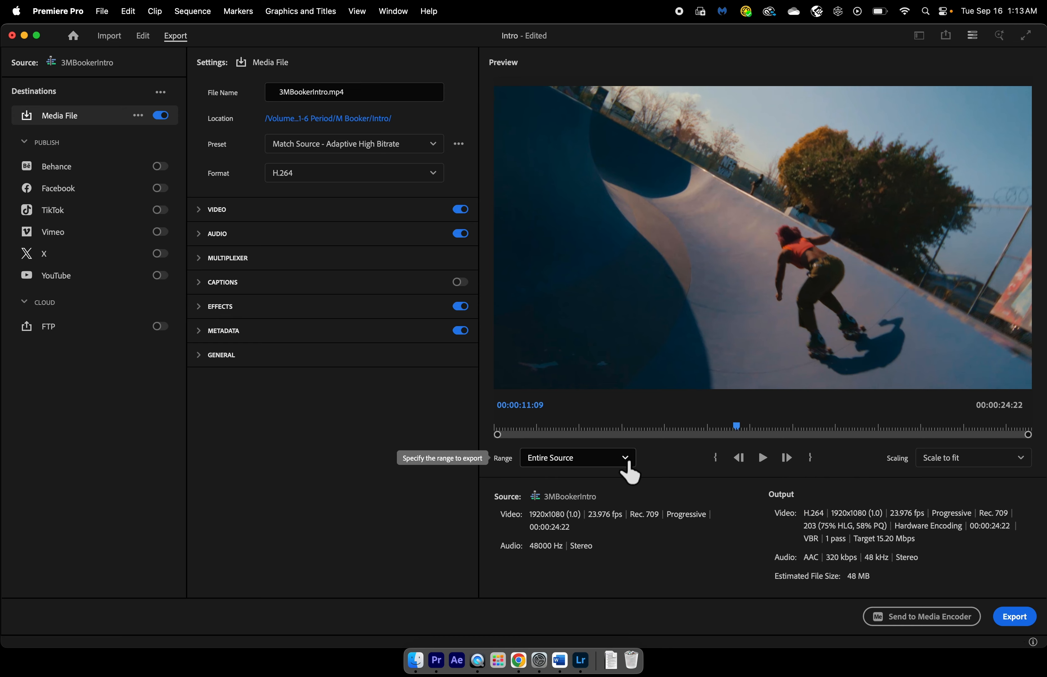
click(1014, 618)
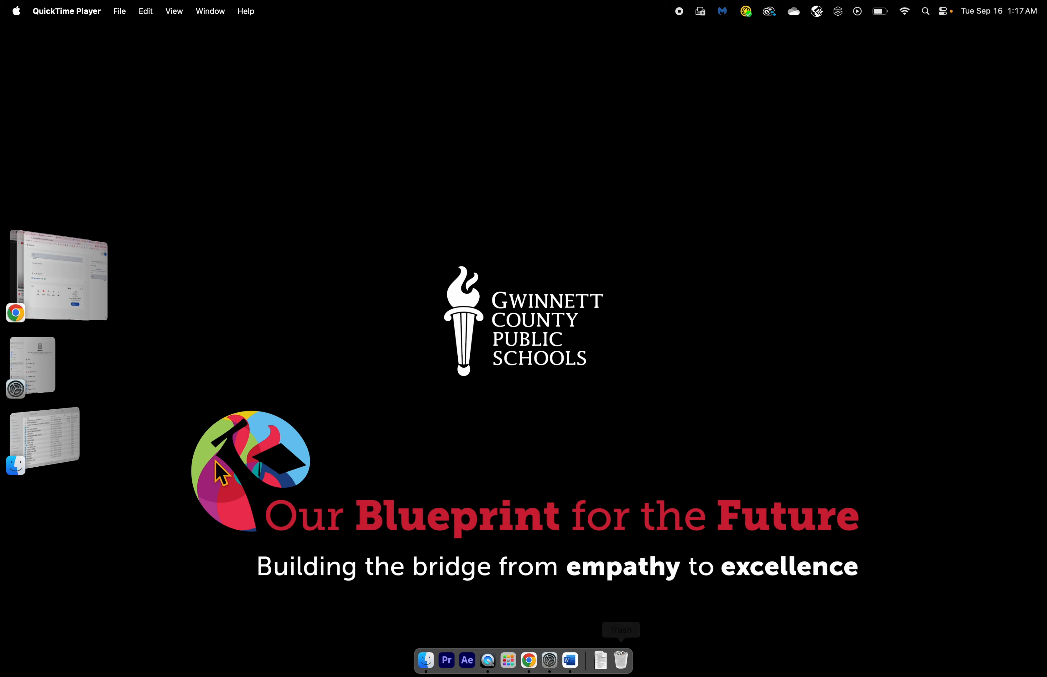
- Switch to Finder and open the personal folder under 1 2025 -2026, 1-6 Period on the external drive
click(61, 458)
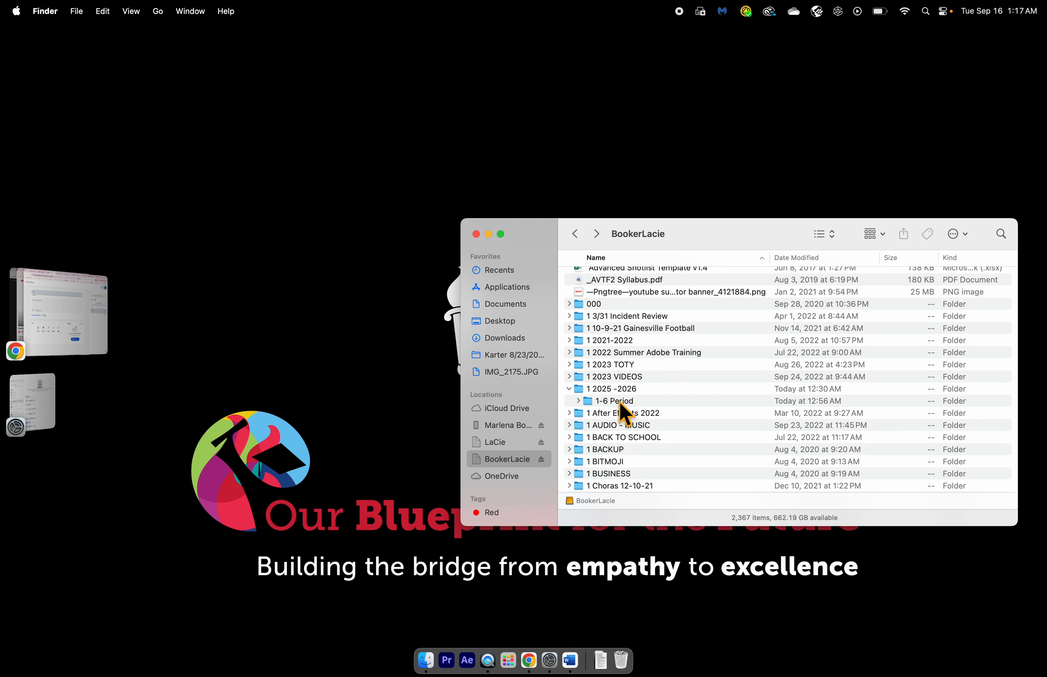
click(624, 391)
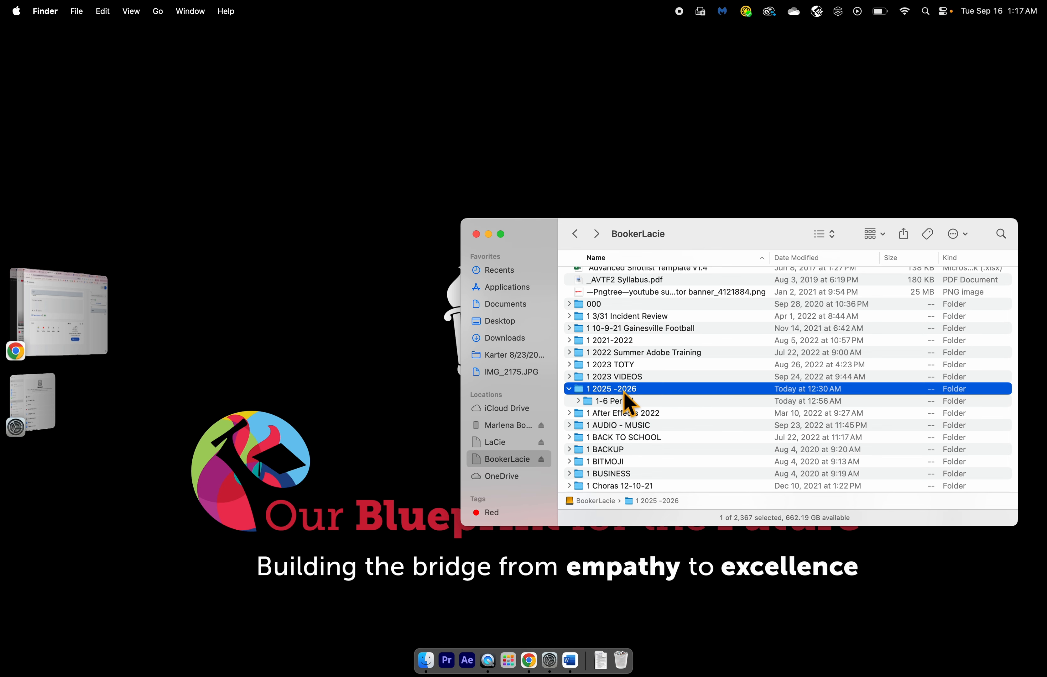
double_click(624, 392)
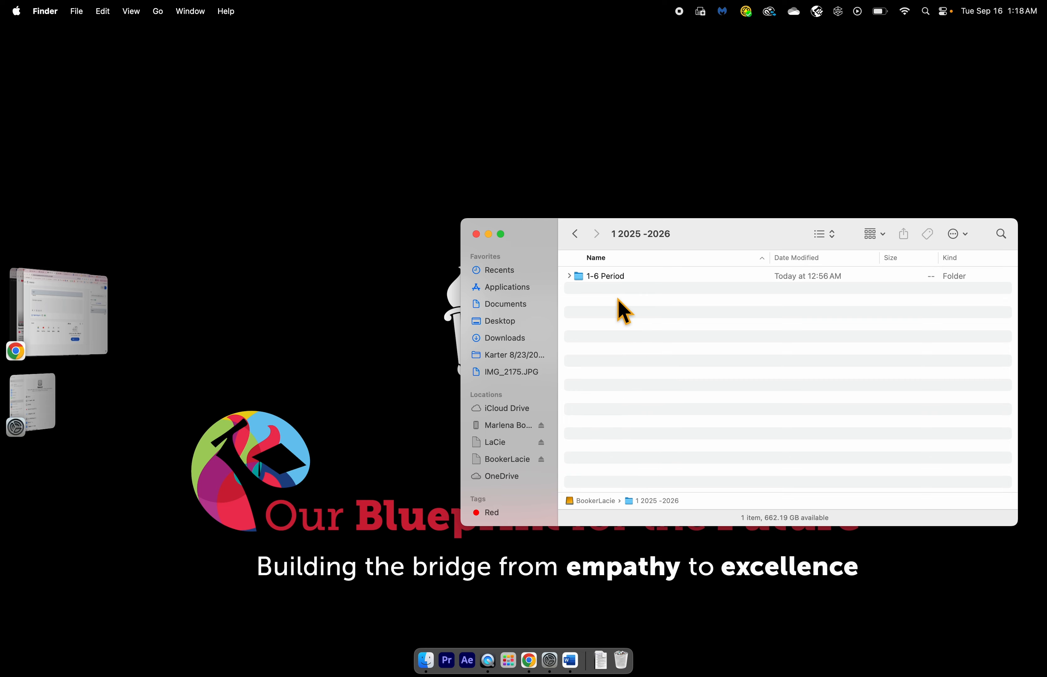
double_click(614, 282)
double_click(615, 282)
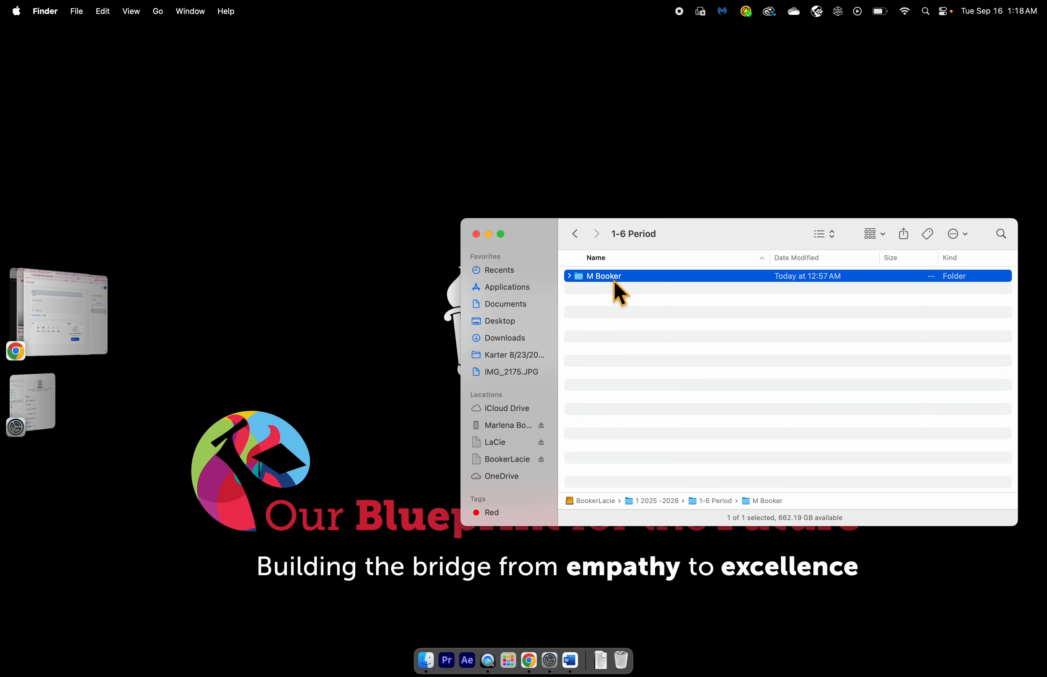
- Open the exported MP4 intro video from the Intro folder in QuickTime Player and play it
double_click(595, 302)
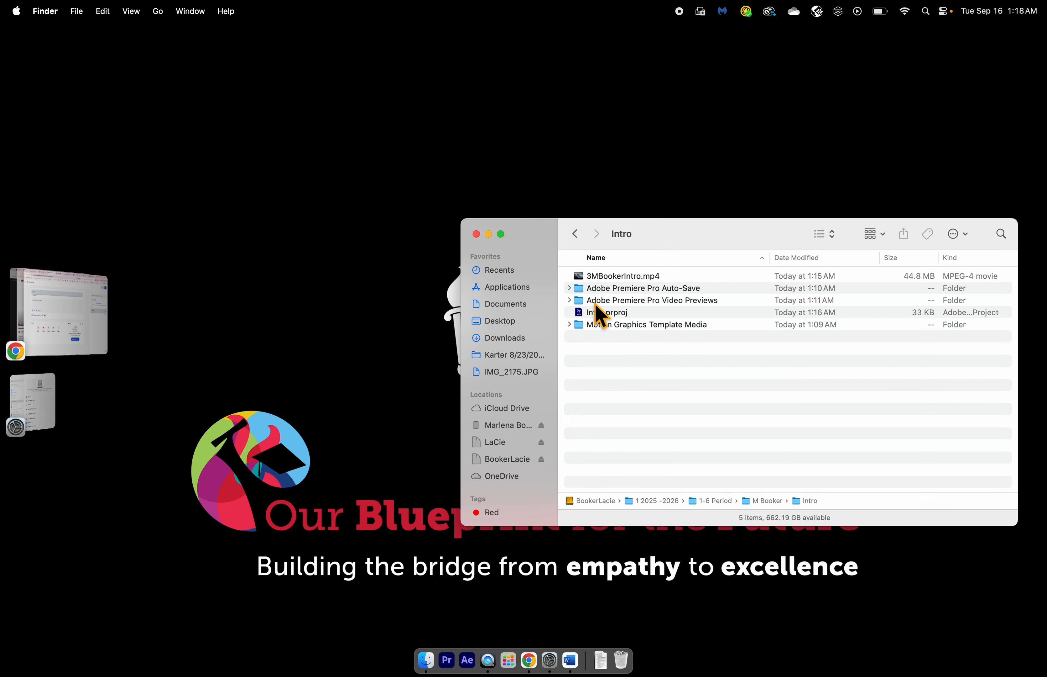
double_click(618, 278)
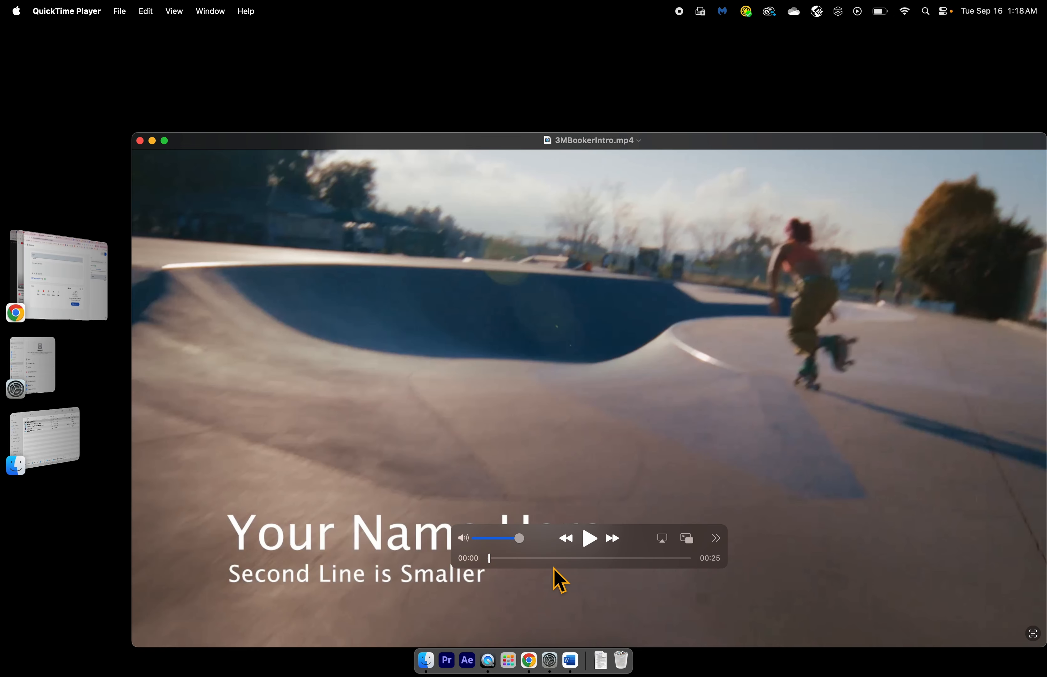
click(585, 542)
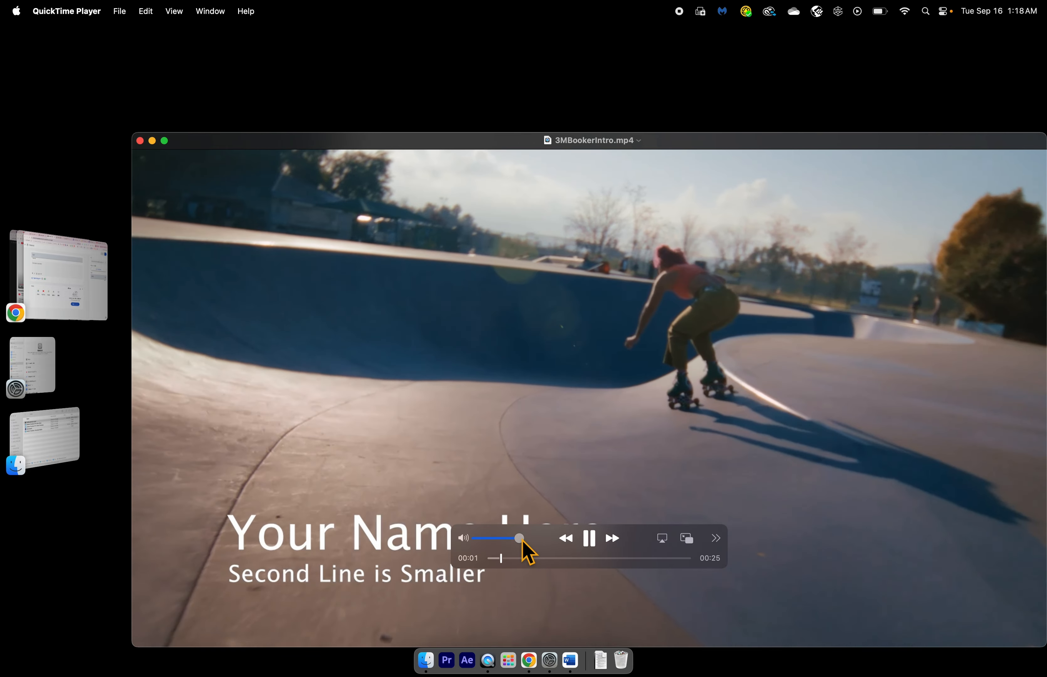